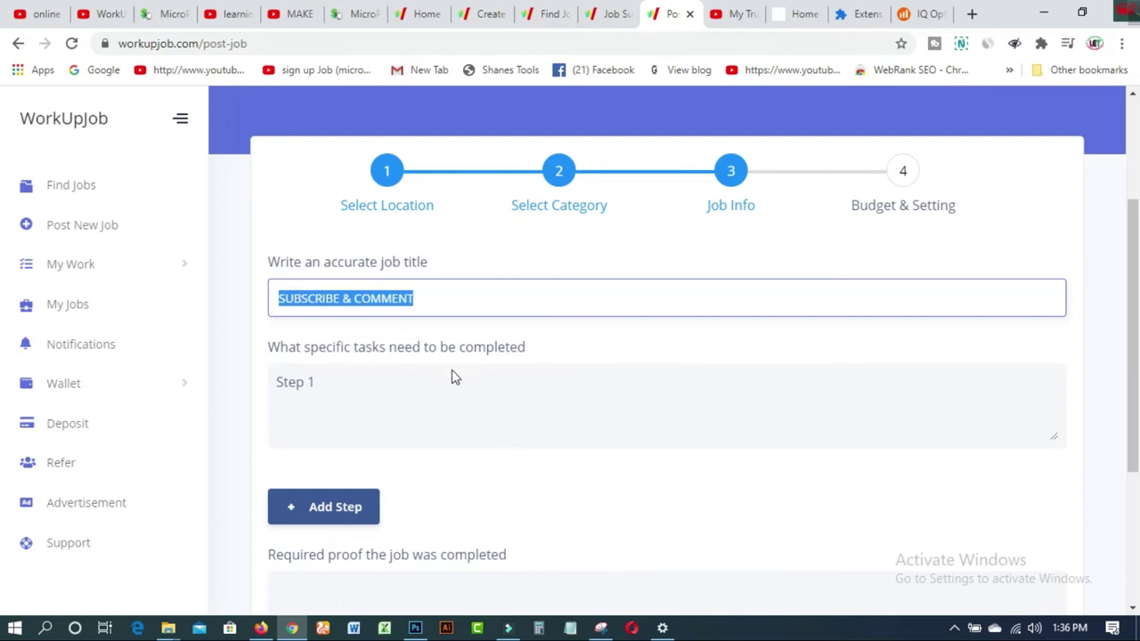
# Start the Step 1 task description with "1." and copy the "learning & earning tube" YouTube channel's address
pyautogui.click(311, 387)
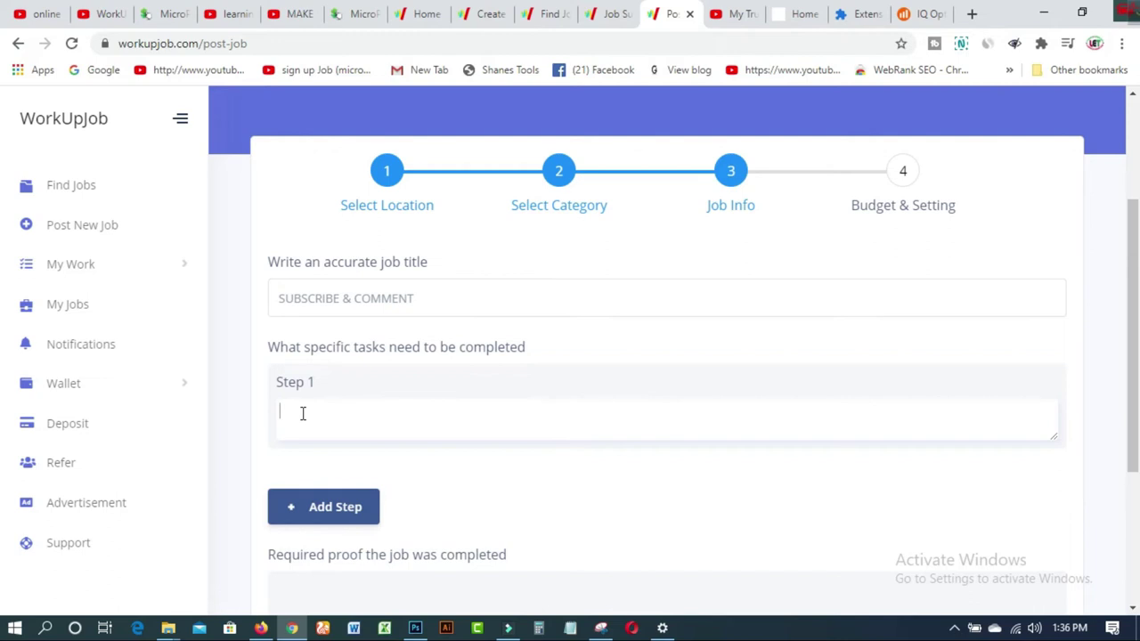
pyautogui.write('1')
pyautogui.click(230, 14)
pyautogui.click(502, 43)
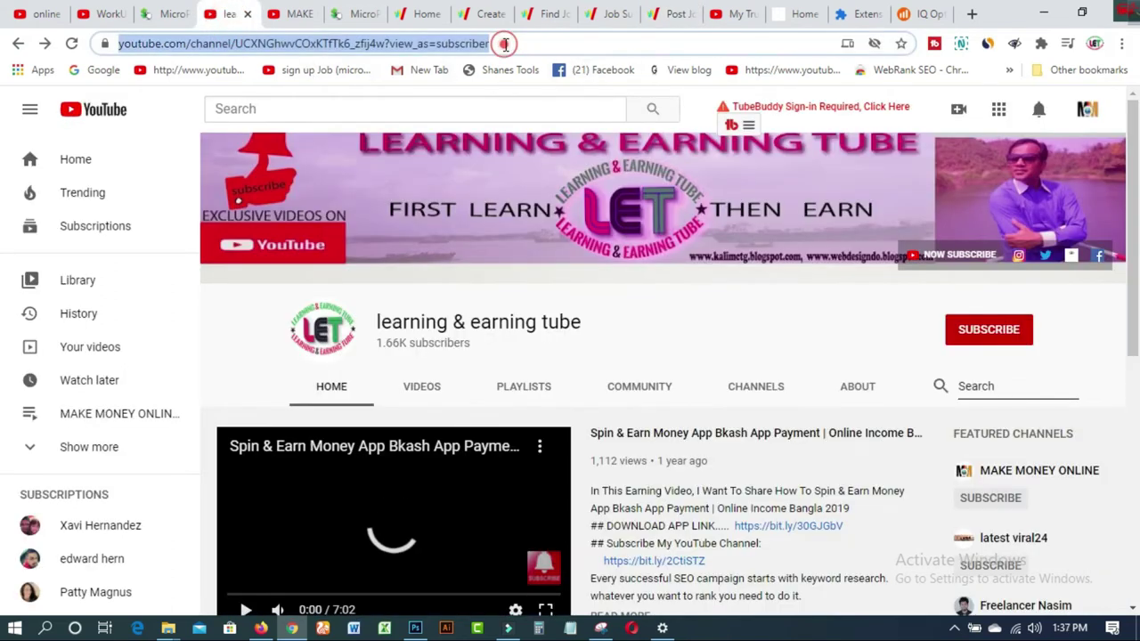
pyautogui.rightClick(504, 49)
pyautogui.click(552, 163)
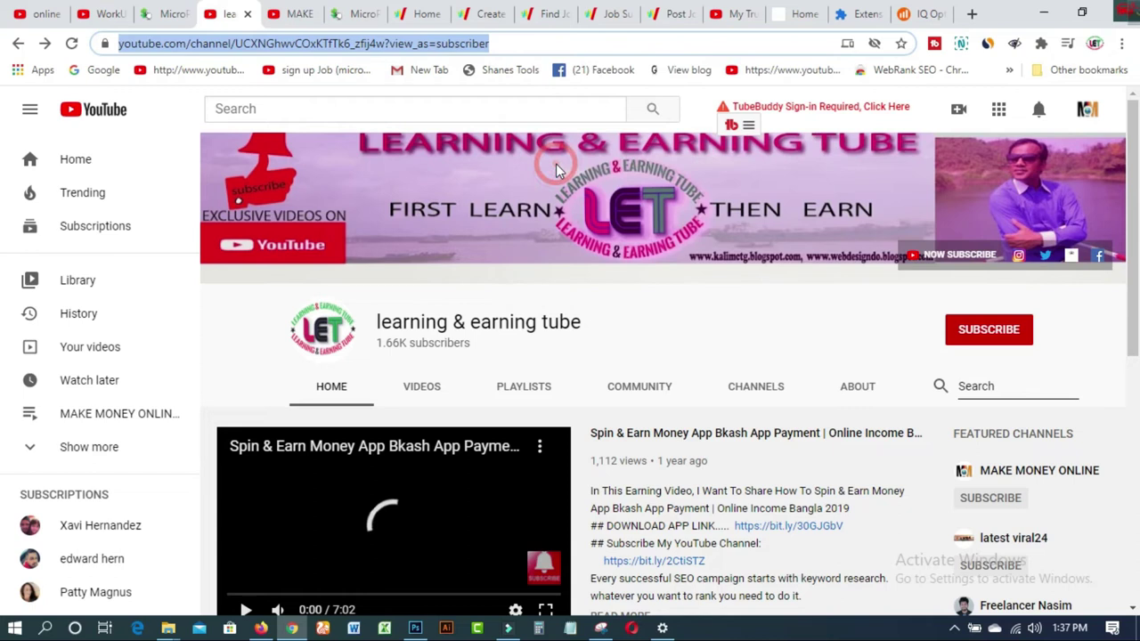
# Paste the copied channel link after "1." in the Step 1 description and put "GO TO" in front of it
pyautogui.click(653, 18)
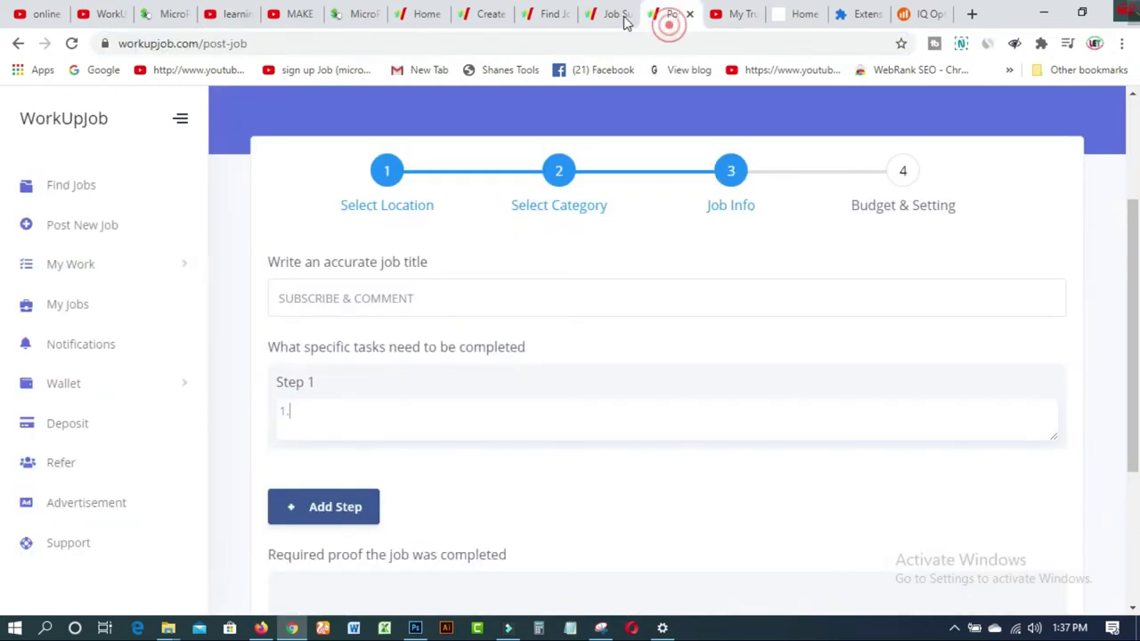
pyautogui.click(346, 412)
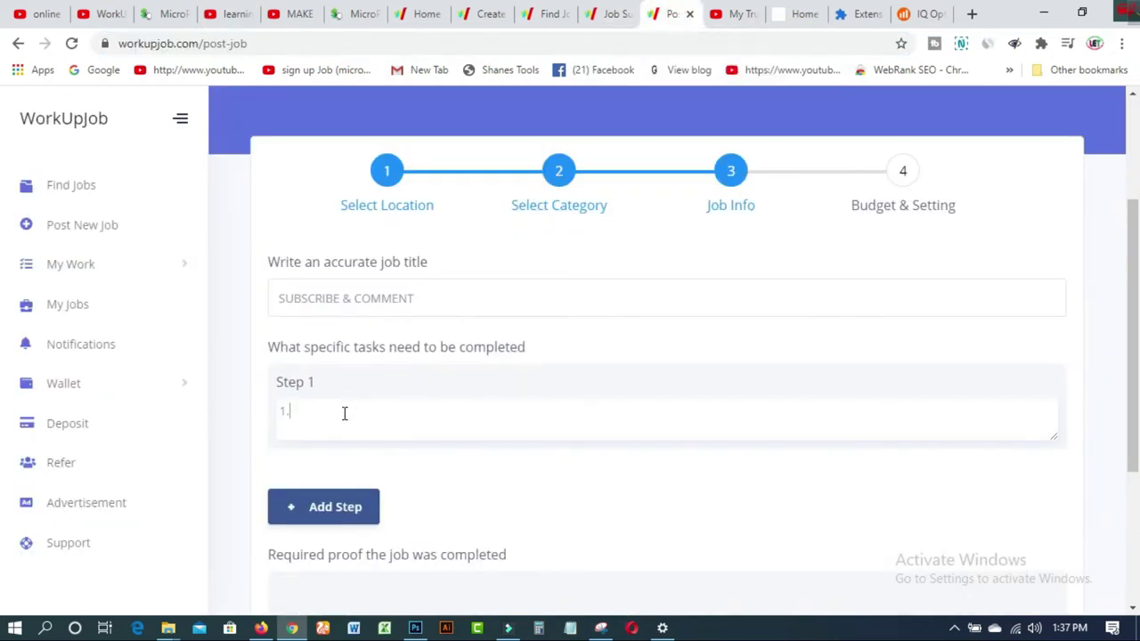
pyautogui.hotkey('ctrl', 'v')
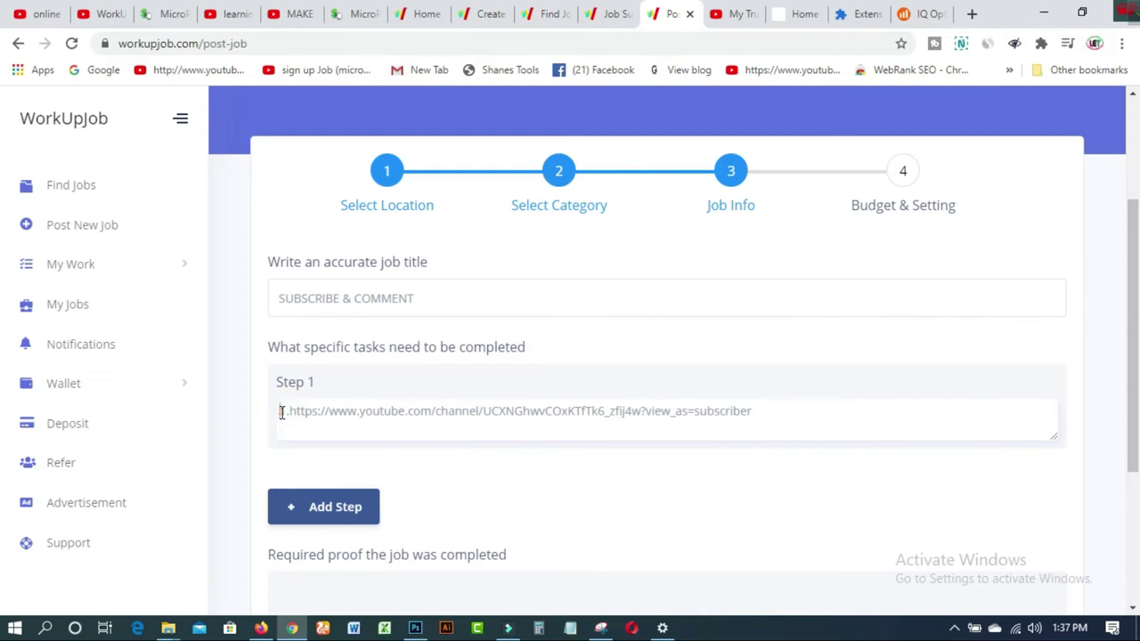
pyautogui.click(281, 412)
pyautogui.write('GO TO')
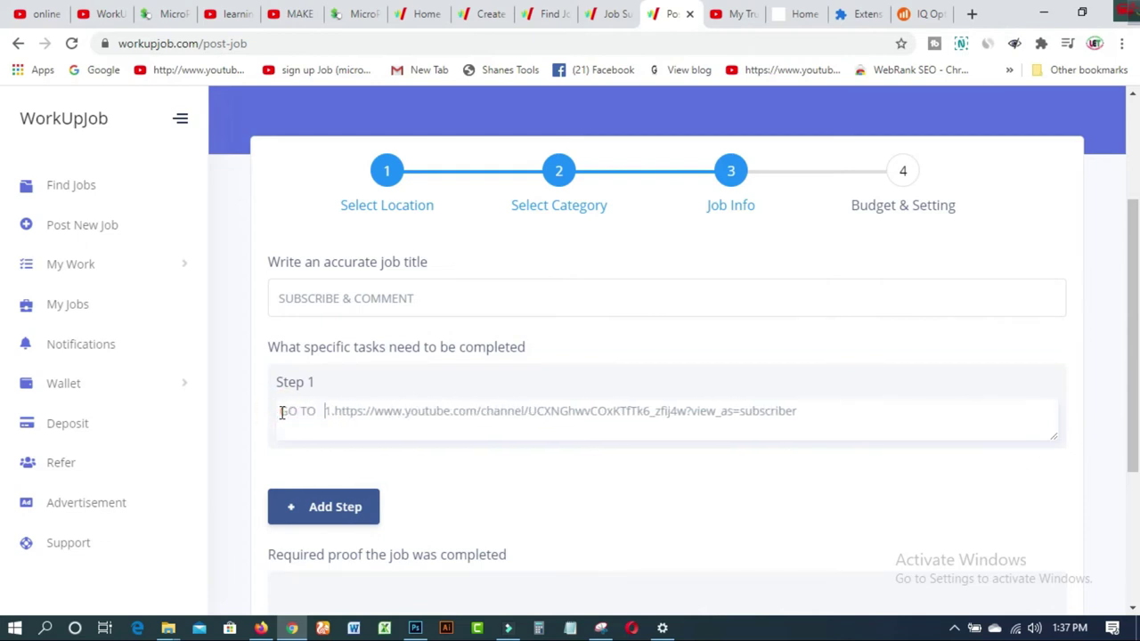
# Add a second task step to the job and begin its description with "2. WATCH FULL,"
pyautogui.scroll(-1, 454, 419)
pyautogui.click(339, 430)
pyautogui.click(299, 473)
pyautogui.write('2.')
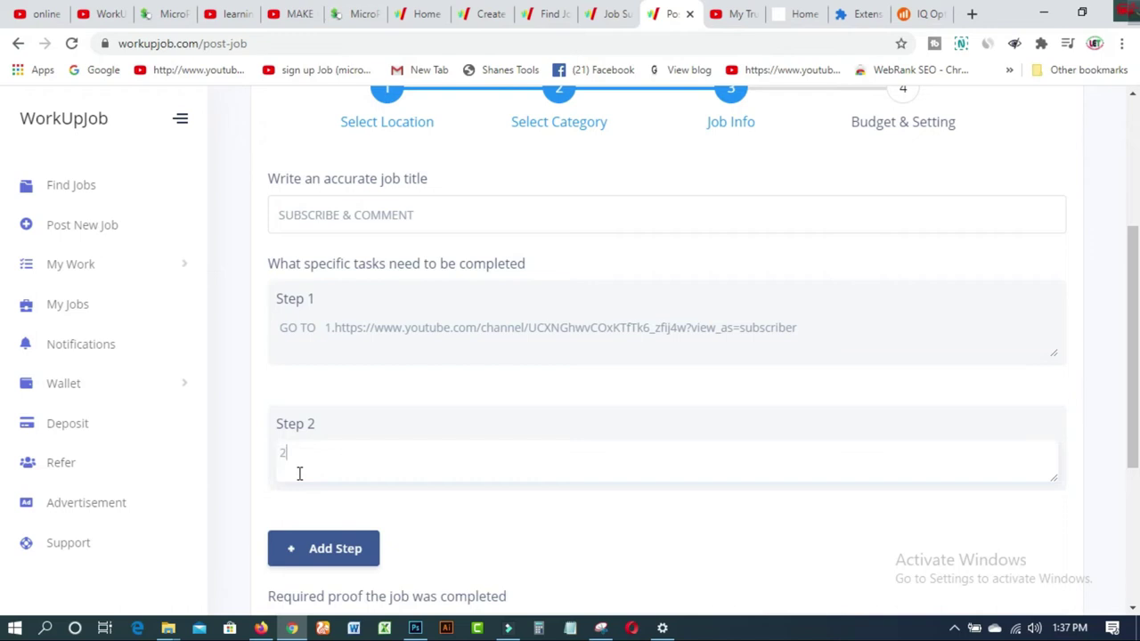
pyautogui.write(' WATCH FULL,')
# Complete the Step 2 description with the job title text "SUBSCRIBE & COMMENT" in place of the pasted channel link
pyautogui.hotkey('ctrl', 'v')
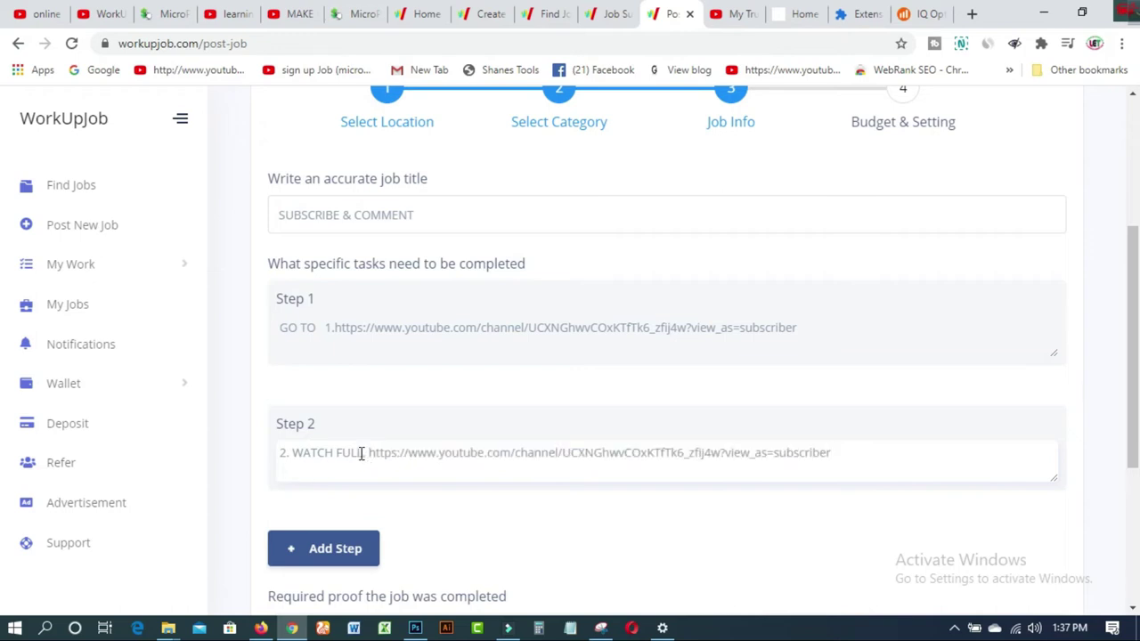
pyautogui.moveTo(369, 453); pyautogui.dragTo(900, 493)
pyautogui.moveTo(420, 215); pyautogui.dragTo(270, 222)
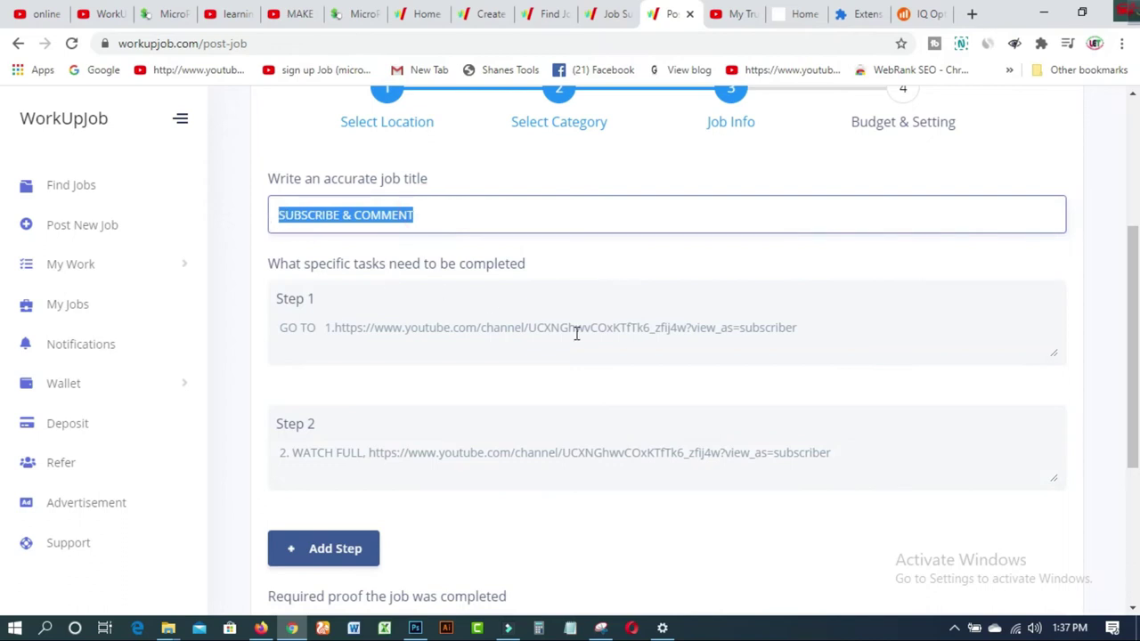
pyautogui.moveTo(369, 452); pyautogui.dragTo(897, 452)
pyautogui.hotkey('ctrl', 'v')
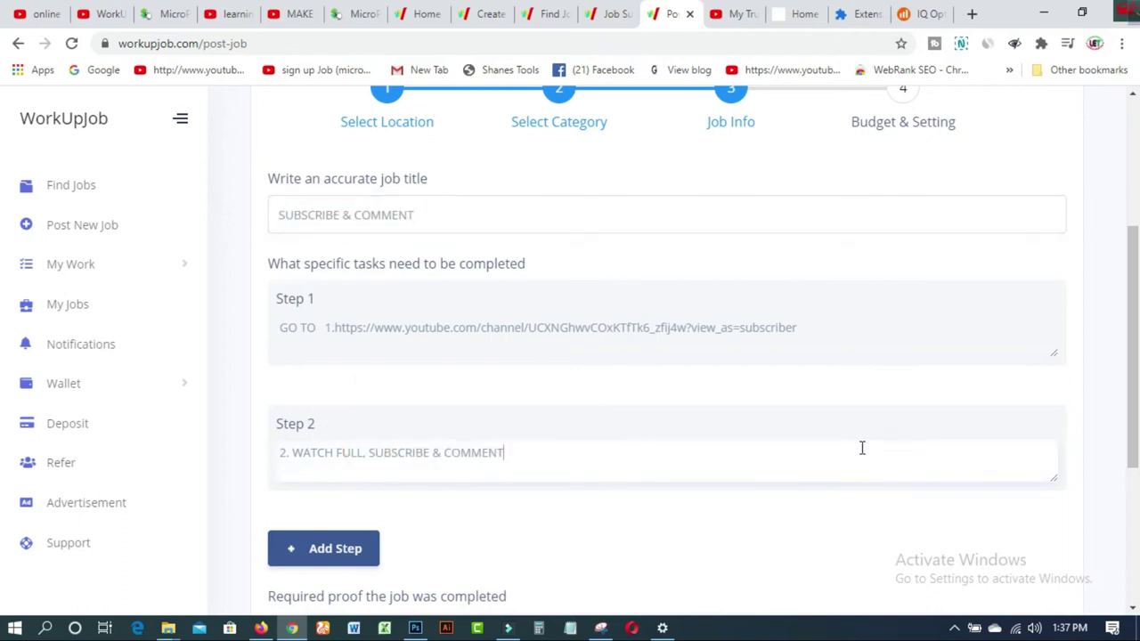
# Insert "VIDEO" after "FULL" in Step 2 so that it reads "2. WATCH FULL VIDEO , SUBSCRIBE & COMMENT"
pyautogui.click(365, 452)
pyautogui.write('VIDEO ')
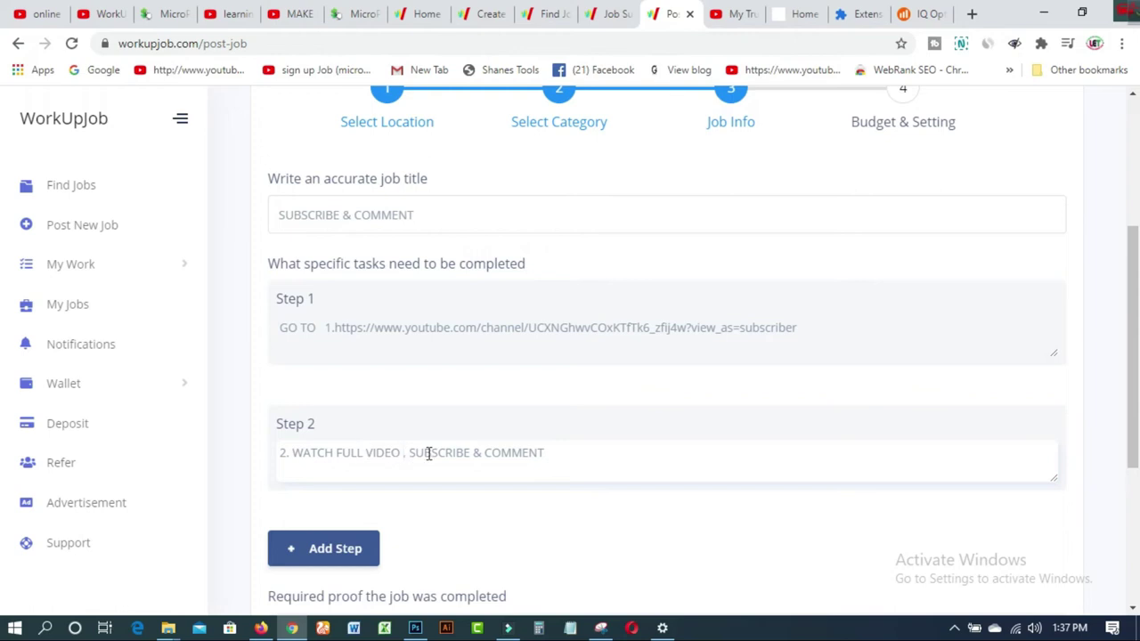
pyautogui.write(',')
# Copy the Step 2 wording without its number into the required proof field and number it "1."
pyautogui.scroll(-1, 574, 446)
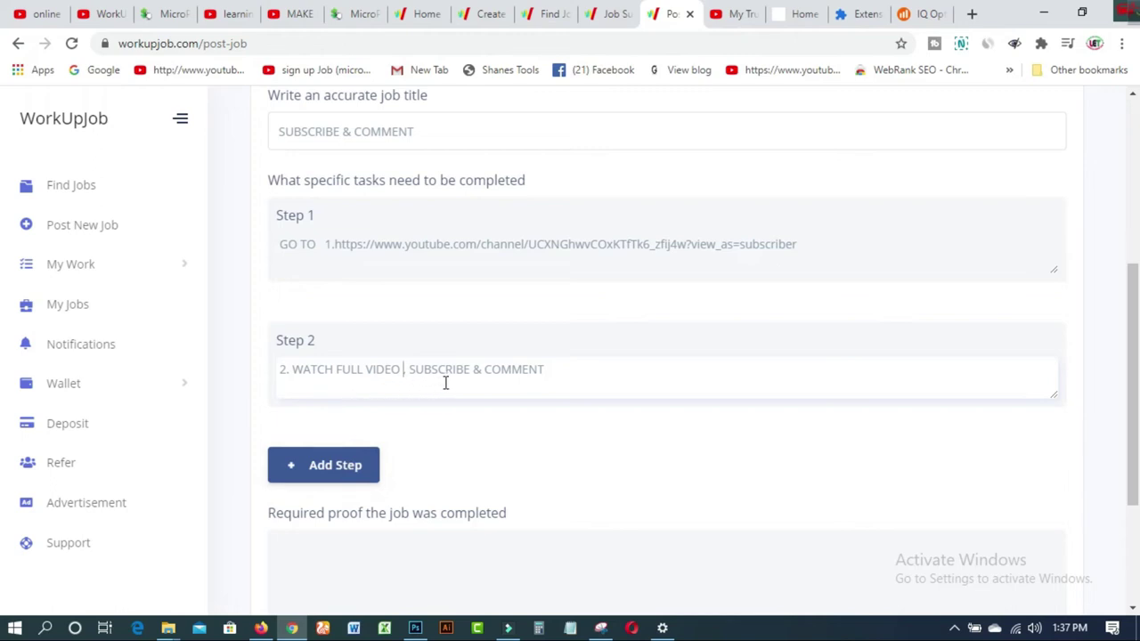
pyautogui.scroll(-1, 517, 383)
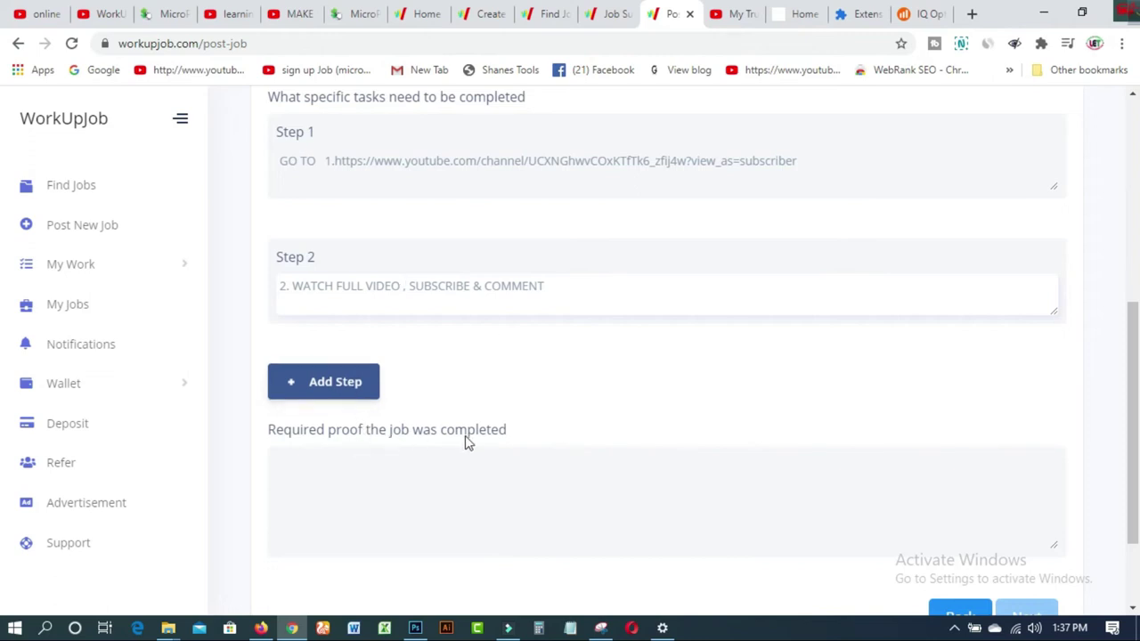
pyautogui.moveTo(562, 287); pyautogui.dragTo(296, 279)
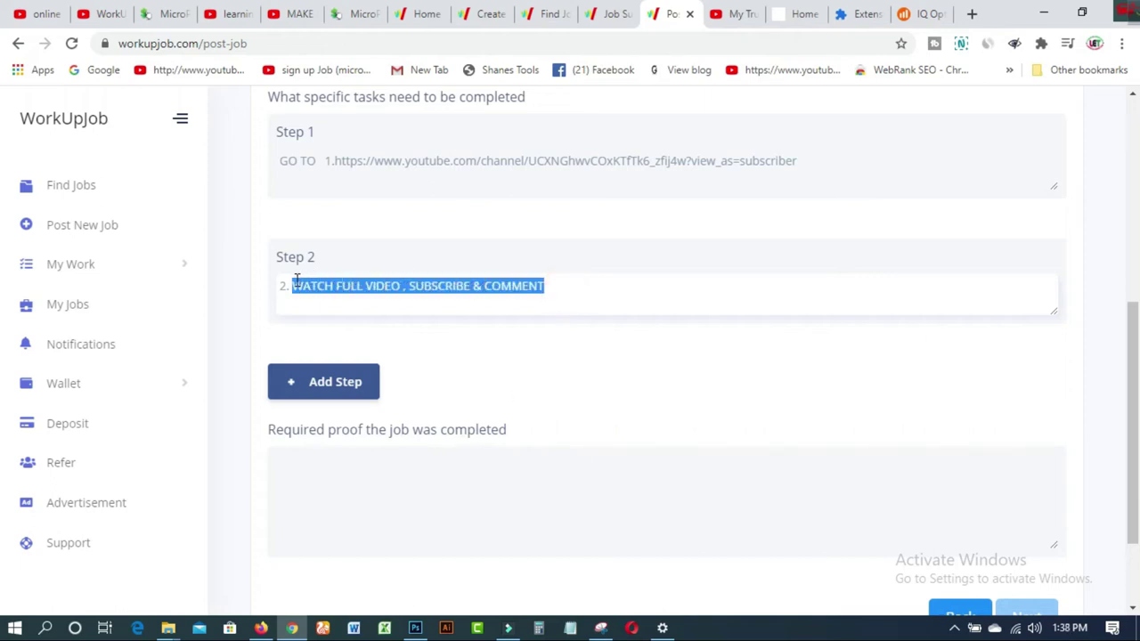
pyautogui.click(329, 474)
pyautogui.hotkey('ctrl', 'v')
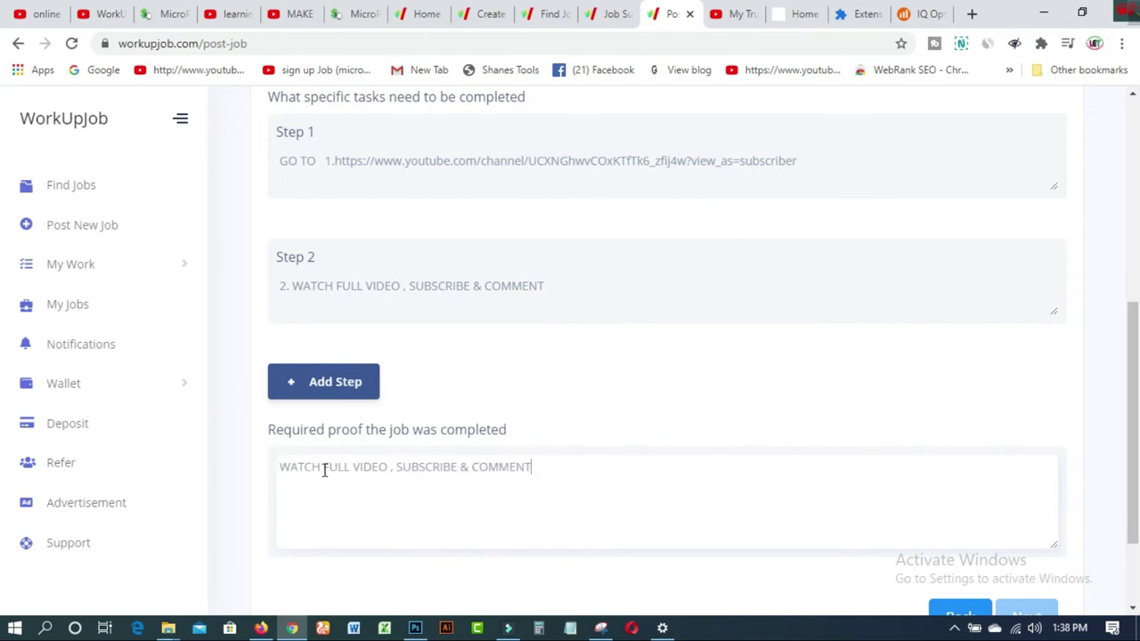
pyautogui.click(283, 465)
pyautogui.write('1.')
# Add a second line reading "2.PROVIDE THE SCREENSHORT" to the required proof
pyautogui.click(553, 467)
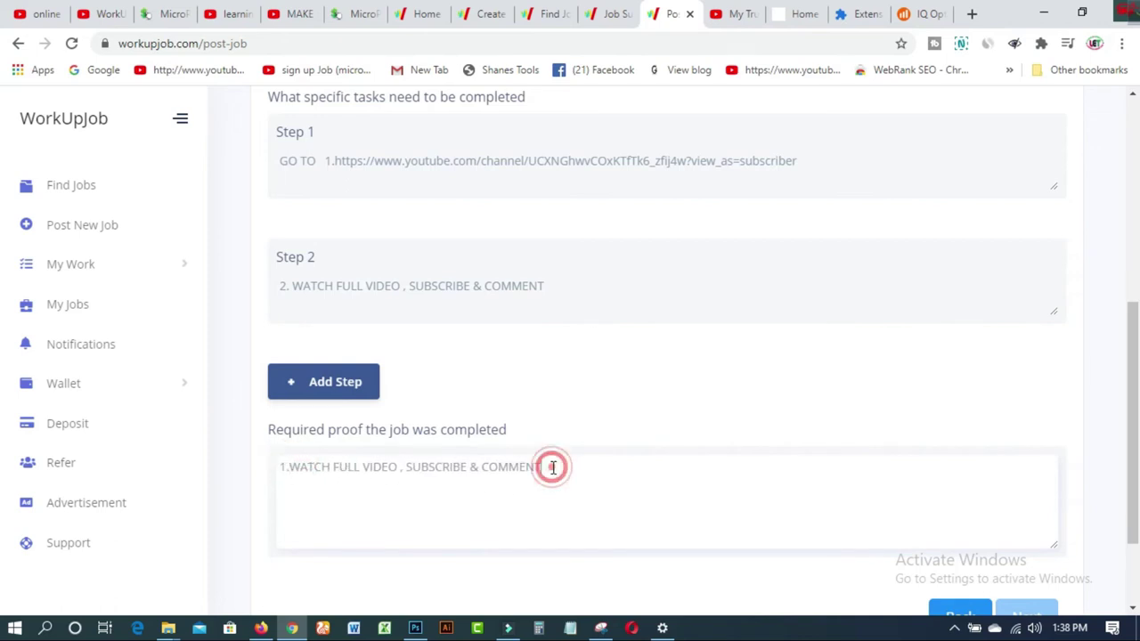
pyautogui.press('Return')
pyautogui.write('2')
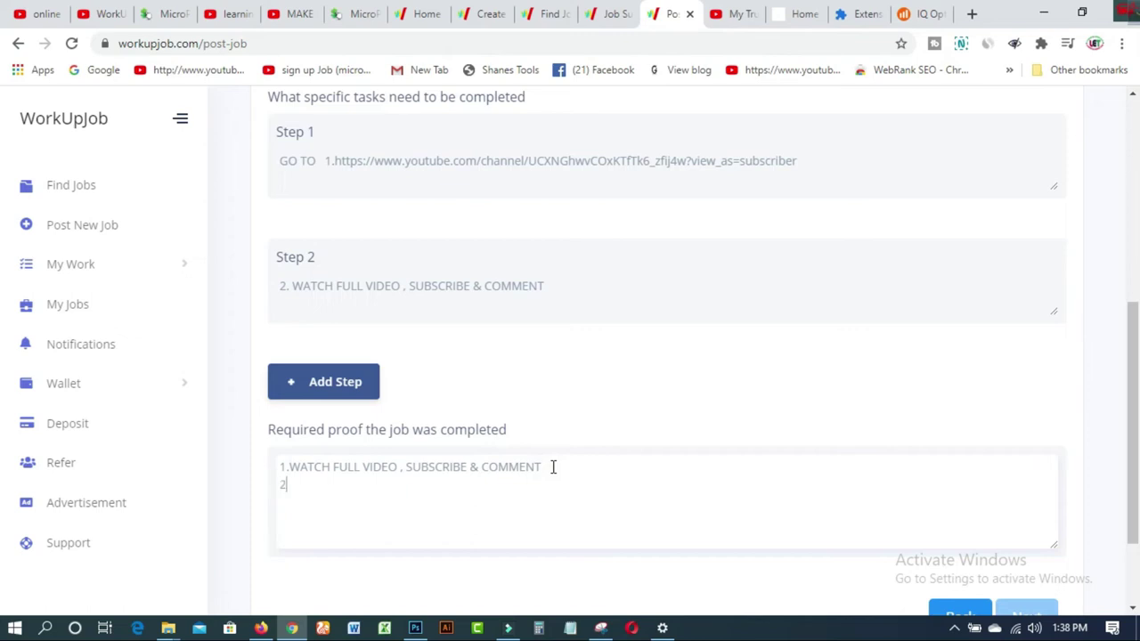
pyautogui.write('.PROVIDE THE SCREEN')
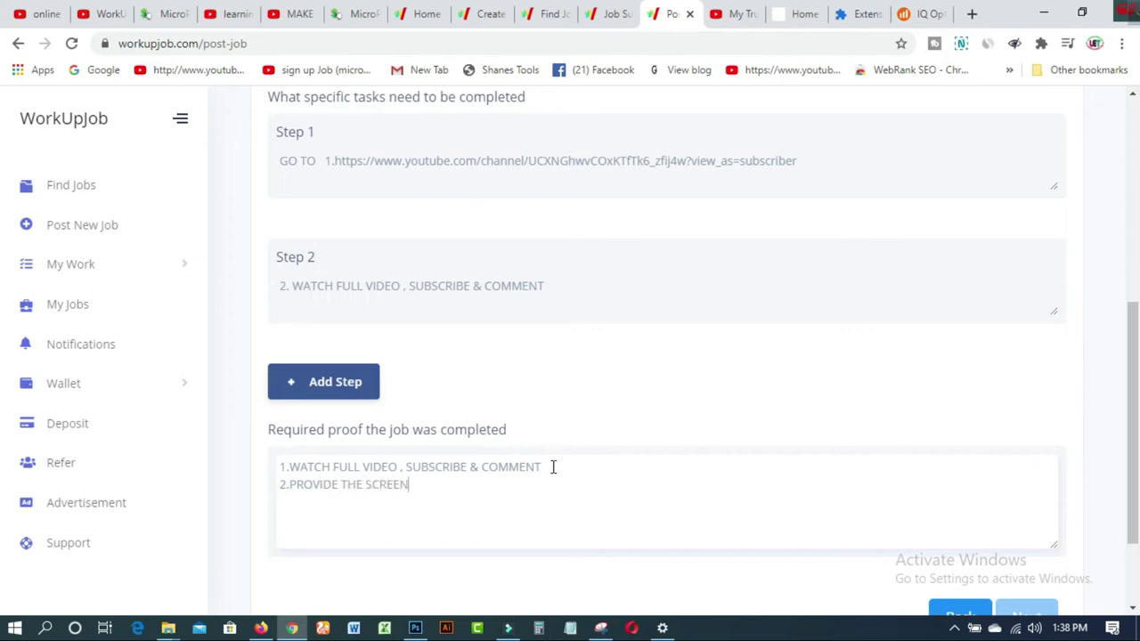
pyautogui.write('SHORT')
# Check the completed job information and proceed to the Budget & Setting stage of the job post
pyautogui.scroll(-1, 491, 484)
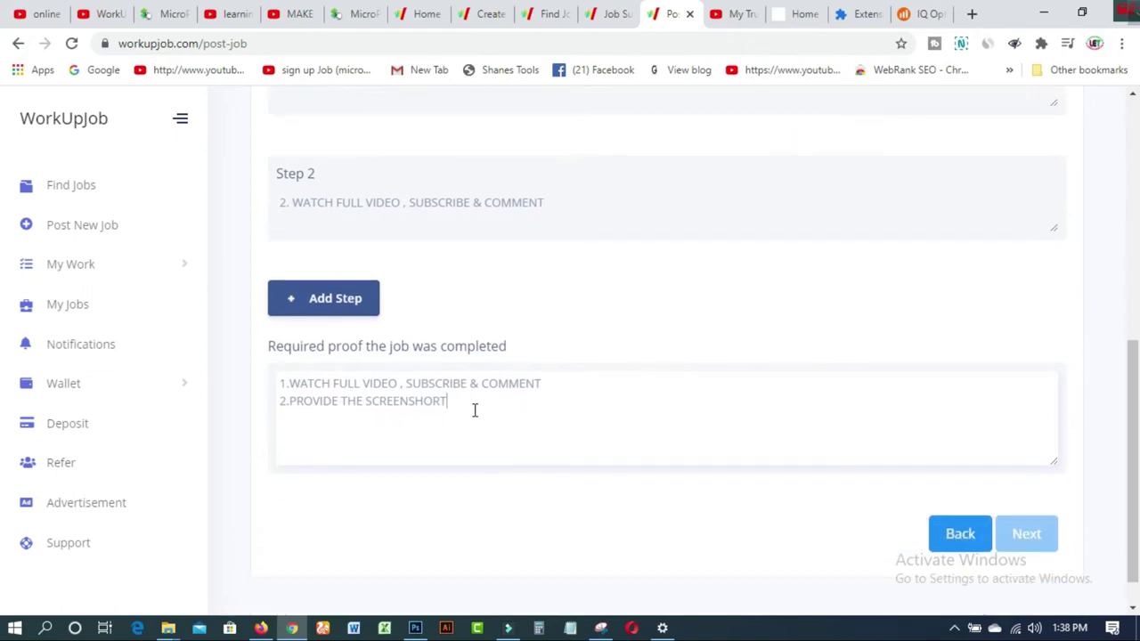
pyautogui.scroll(-1, 535, 417)
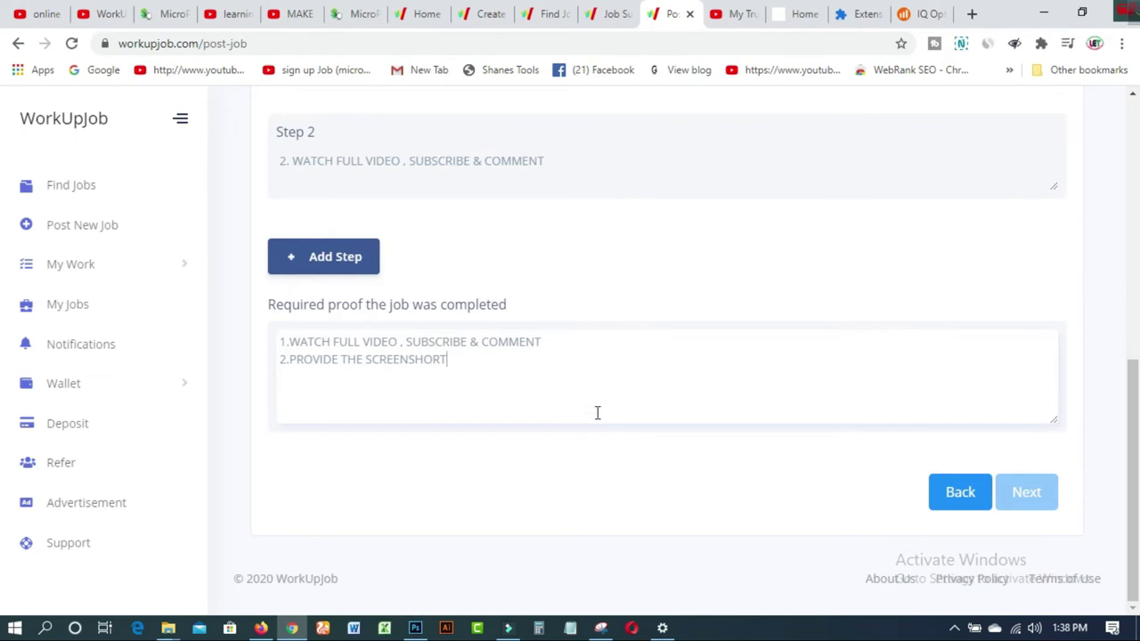
pyautogui.scroll(1, 610, 406)
pyautogui.scroll(5, 616, 406)
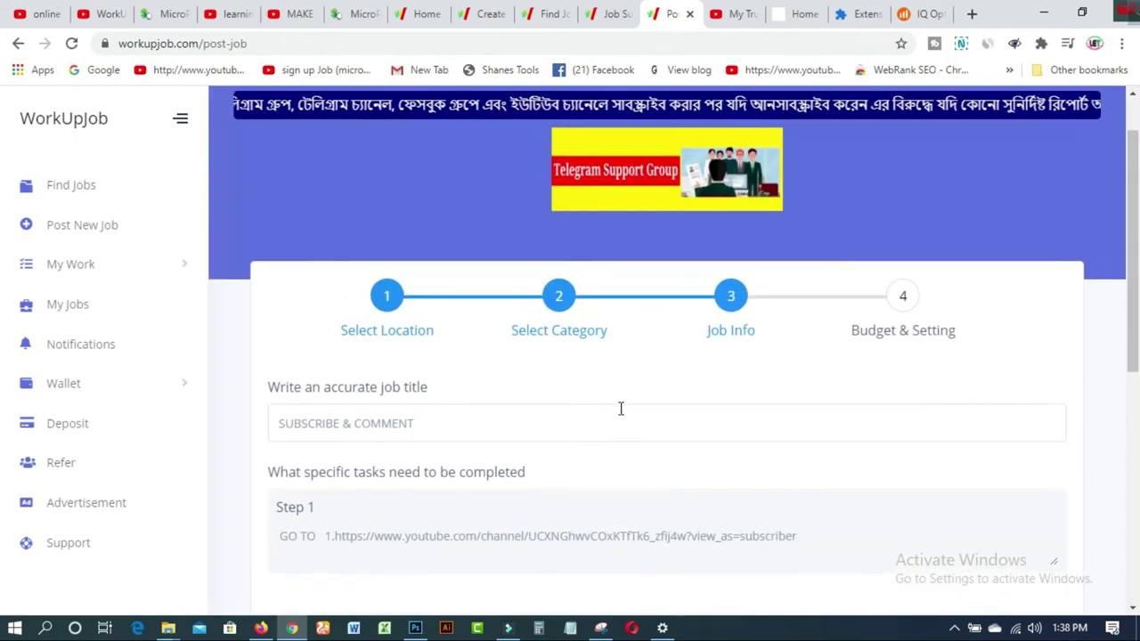
pyautogui.scroll(-2, 701, 376)
pyautogui.scroll(-3, 976, 488)
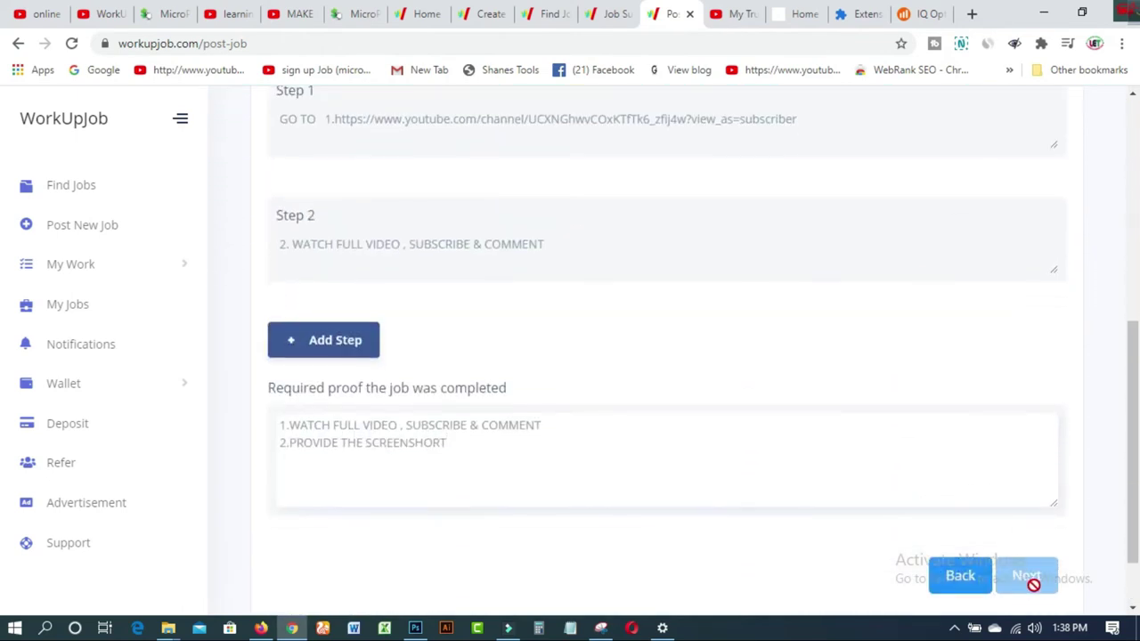
pyautogui.scroll(4, 946, 477)
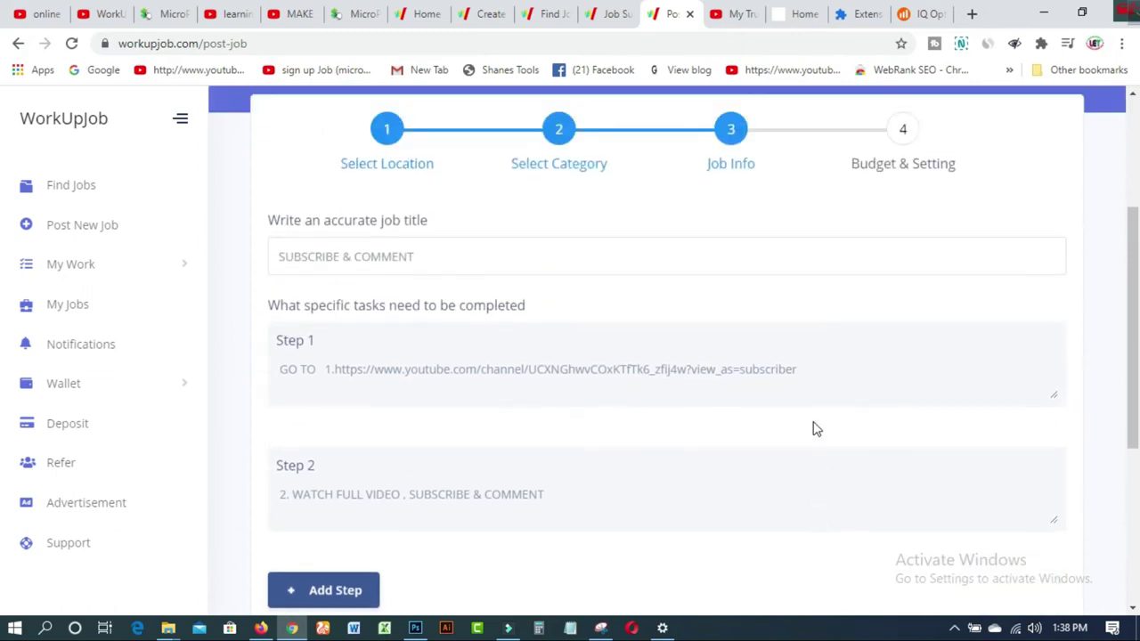
pyautogui.click(891, 251)
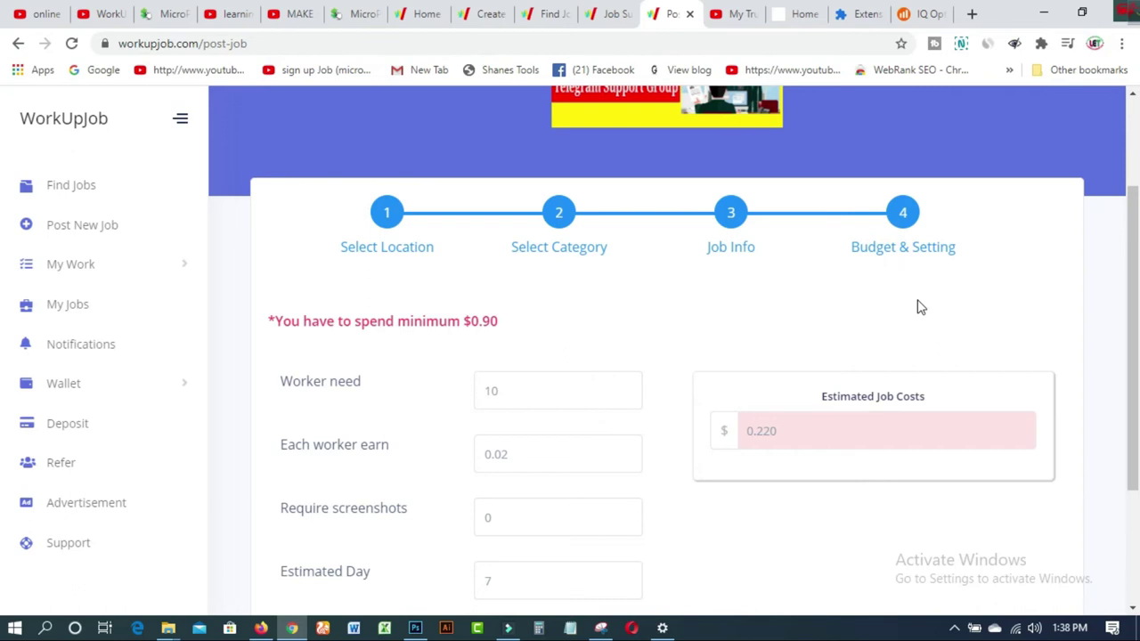
# Set the number of workers needed to 35
pyautogui.scroll(-1, 654, 379)
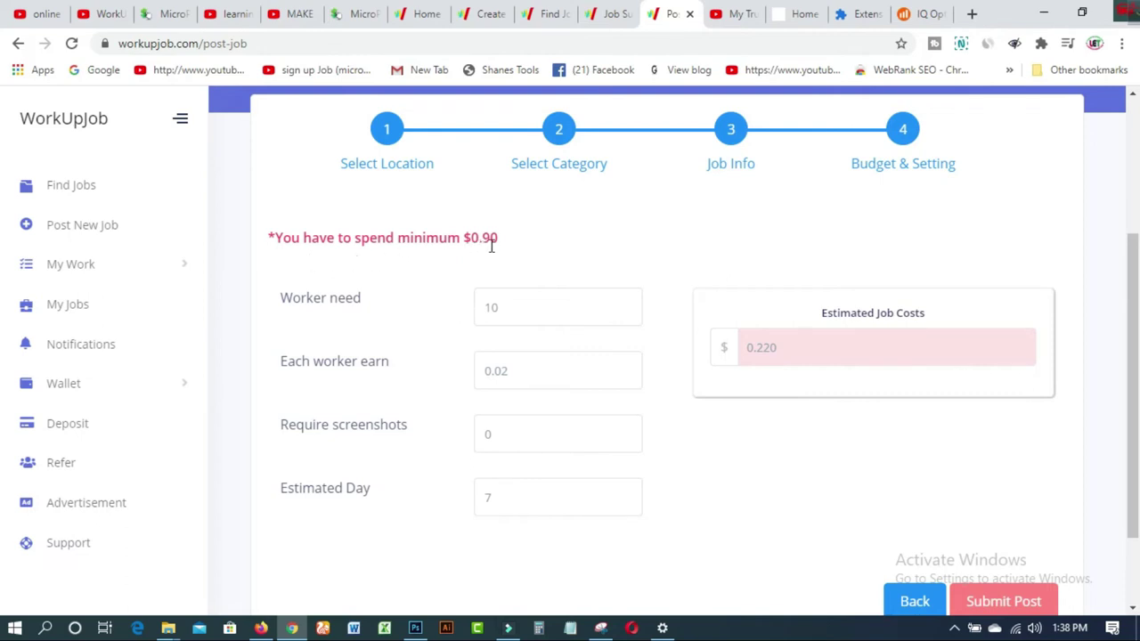
pyautogui.moveTo(511, 311); pyautogui.dragTo(478, 311)
pyautogui.write('35')
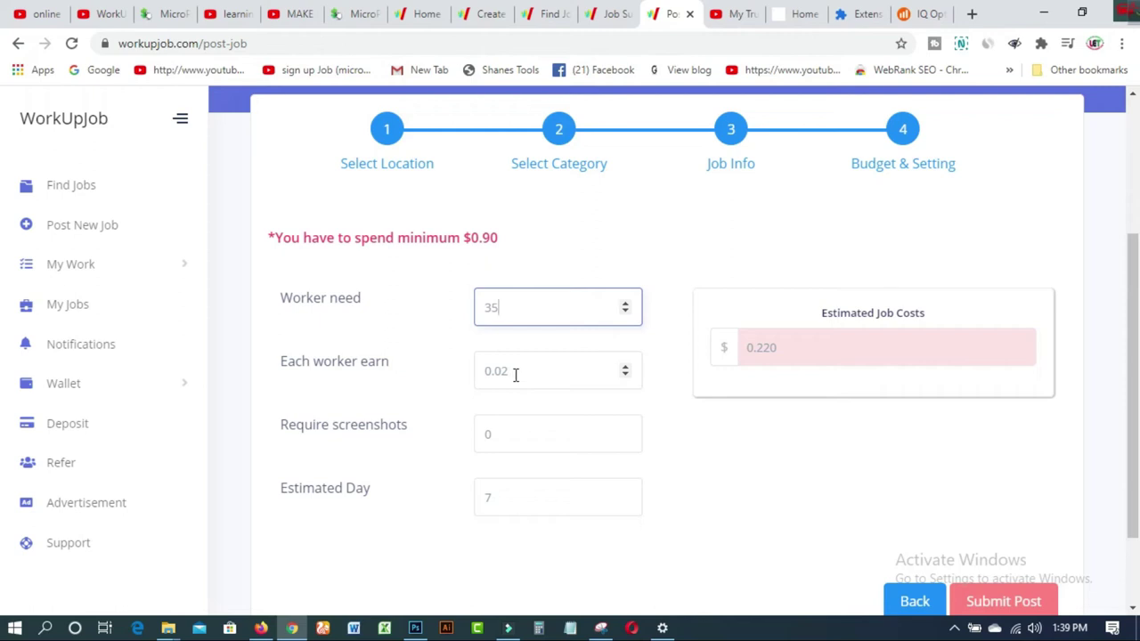
# Set the number of required screenshots to 2
pyautogui.scroll(-1, 516, 374)
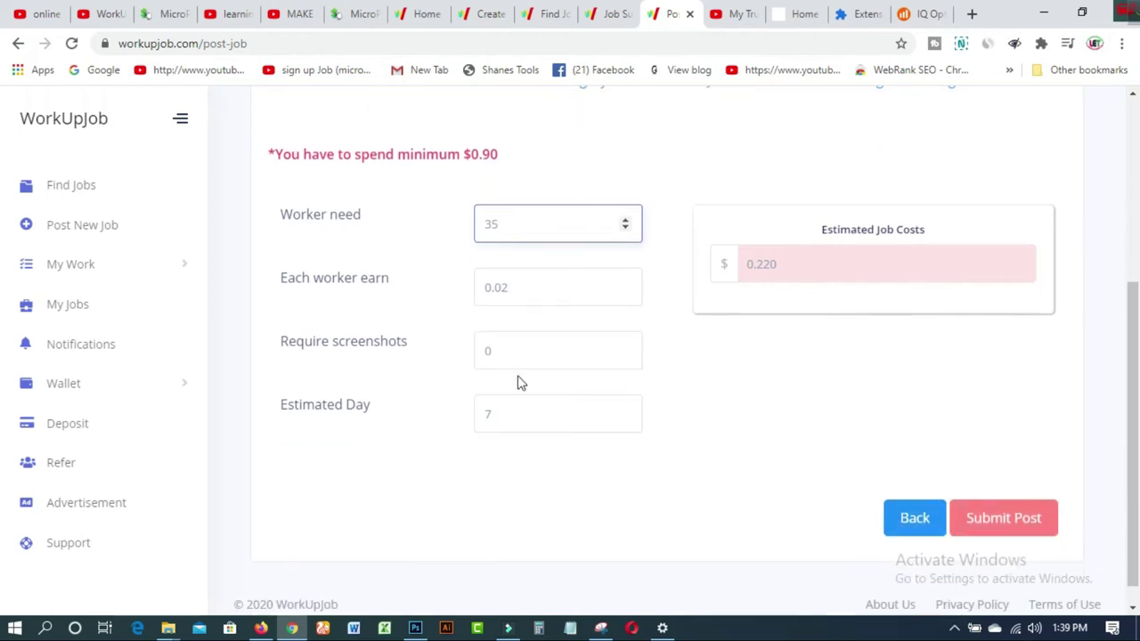
pyautogui.scroll(3, 526, 384)
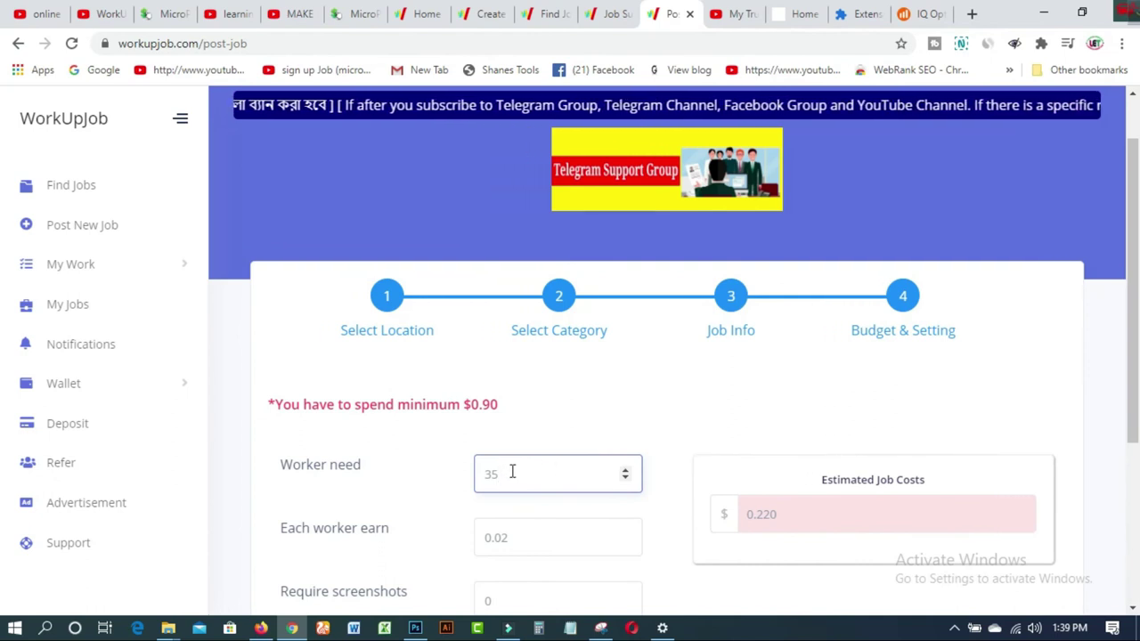
pyautogui.scroll(-3, 568, 463)
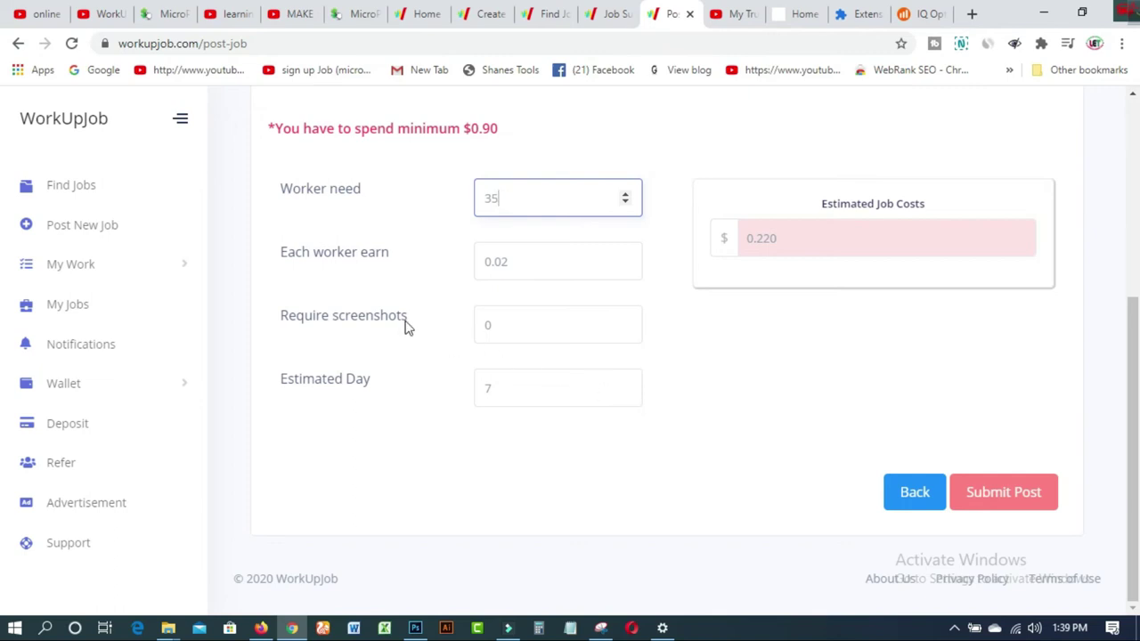
pyautogui.doubleClick(486, 327)
pyautogui.write('2')
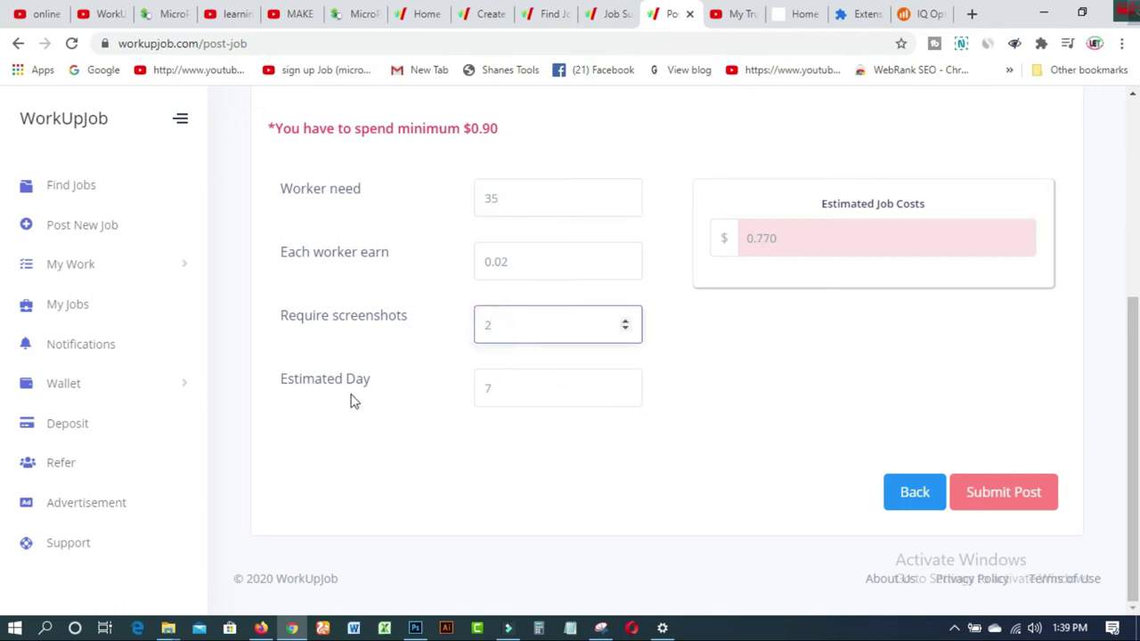
# Select the Estimated Day value and review the budget settings against the minimum spend
pyautogui.doubleClick(491, 387)
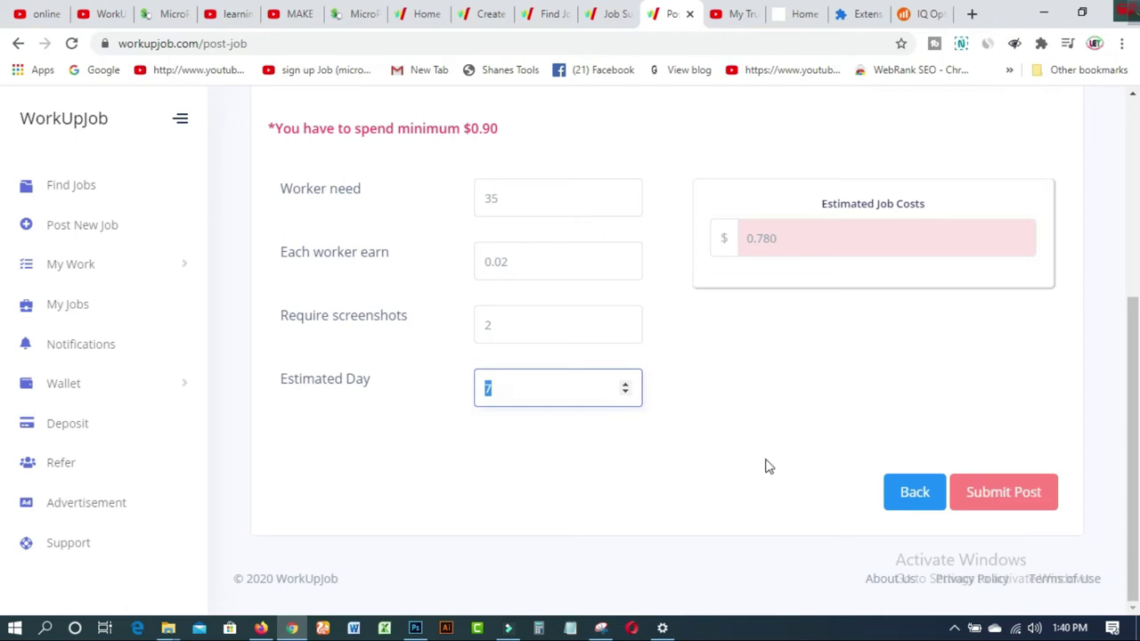
pyautogui.scroll(3, 766, 465)
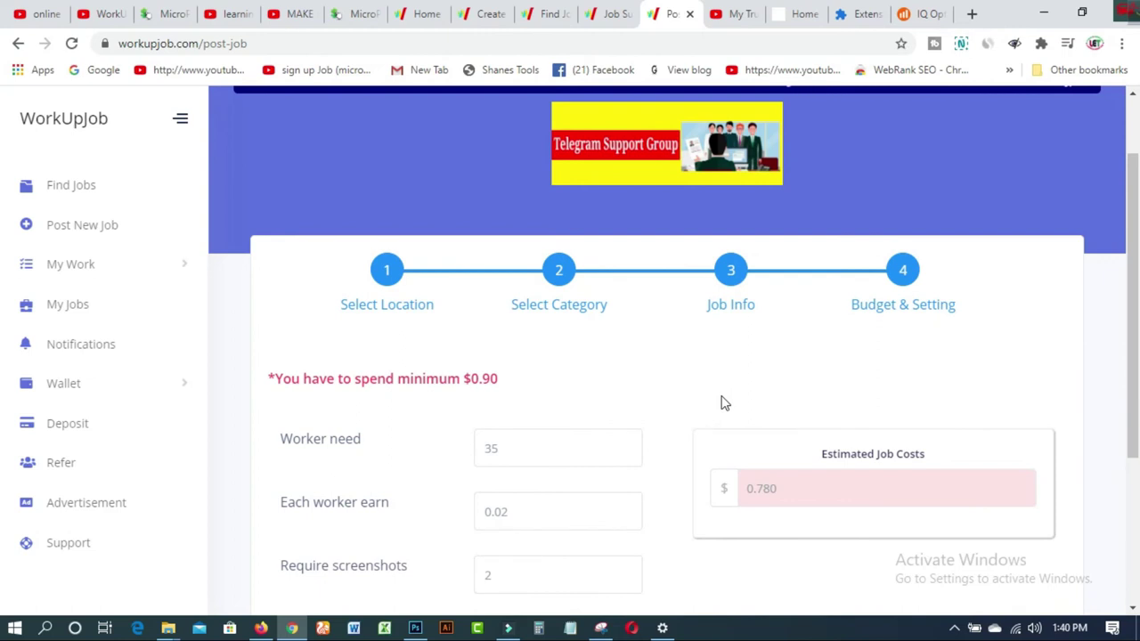
pyautogui.scroll(-2, 722, 404)
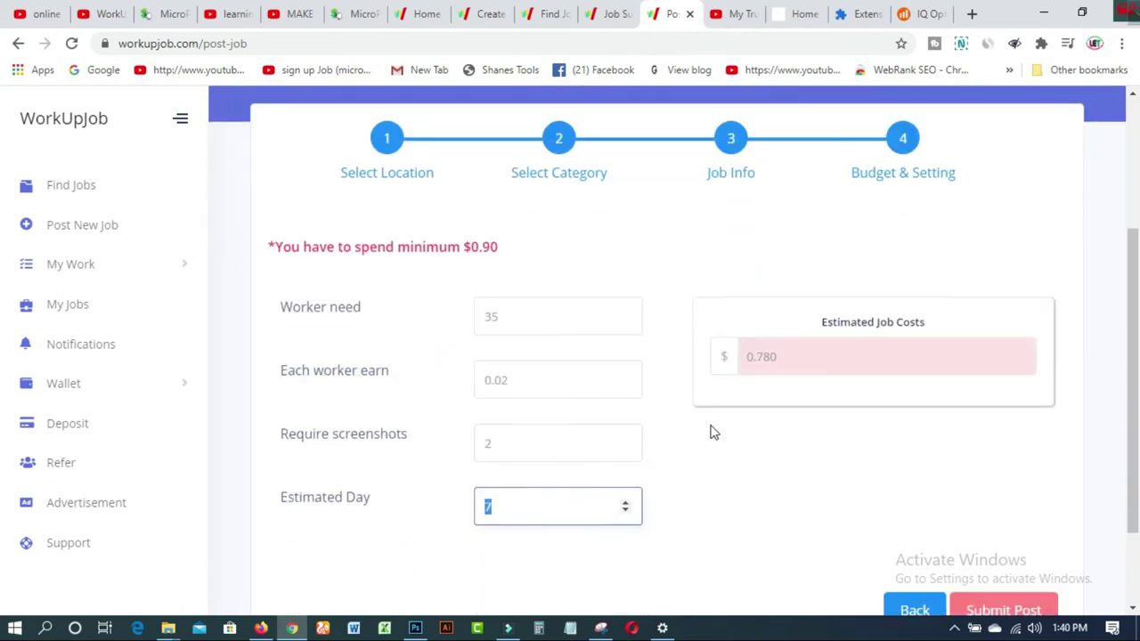
pyautogui.scroll(1, 699, 501)
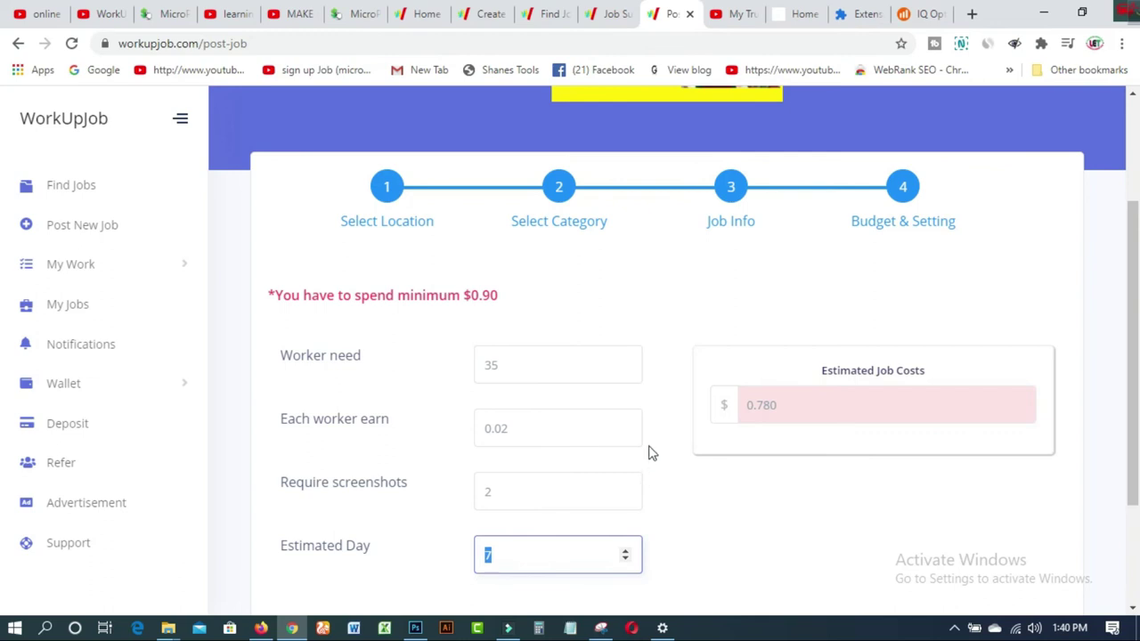
# Switch to the My True Love YouTube video, restart it, skip ahead to 4:53 and pause it at the end
pyautogui.click(734, 18)
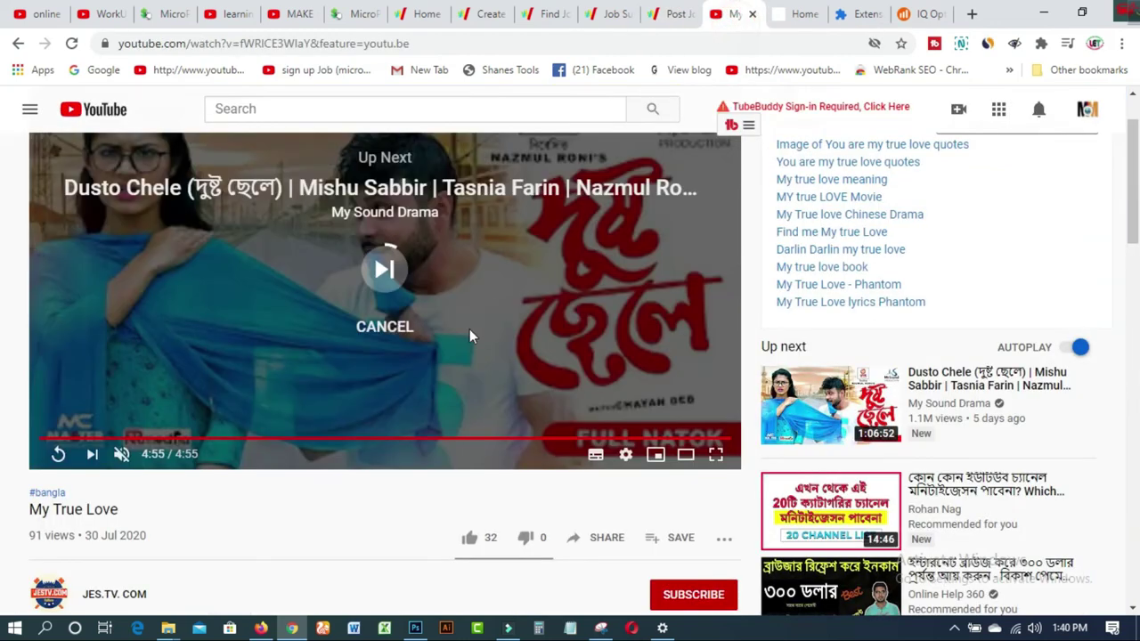
pyautogui.click(42, 441)
pyautogui.click(726, 439)
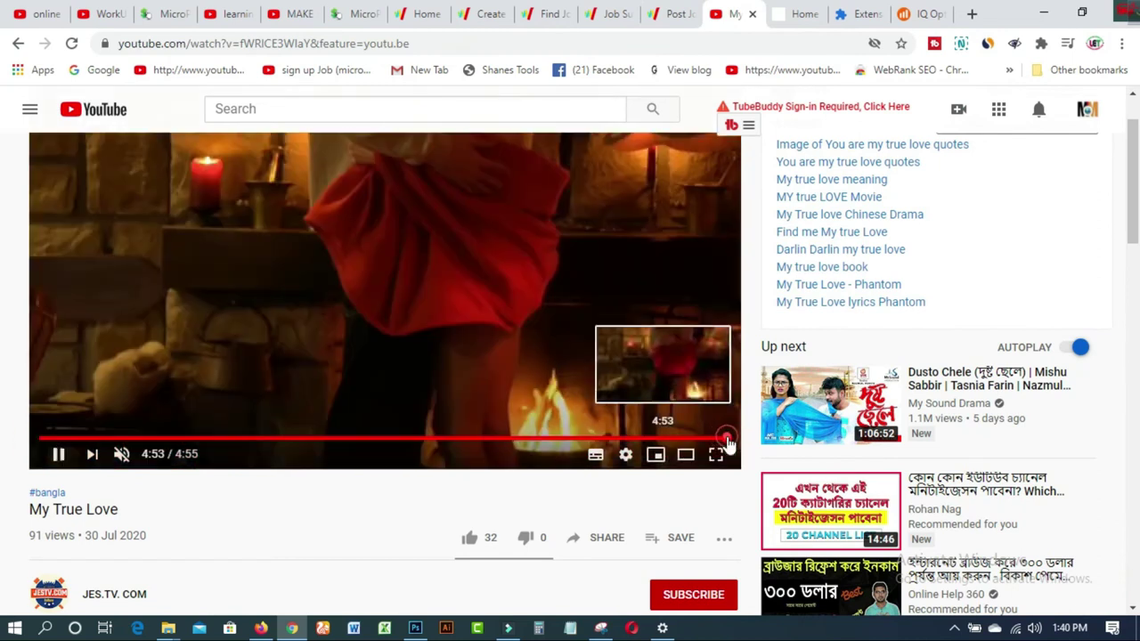
pyautogui.click(56, 455)
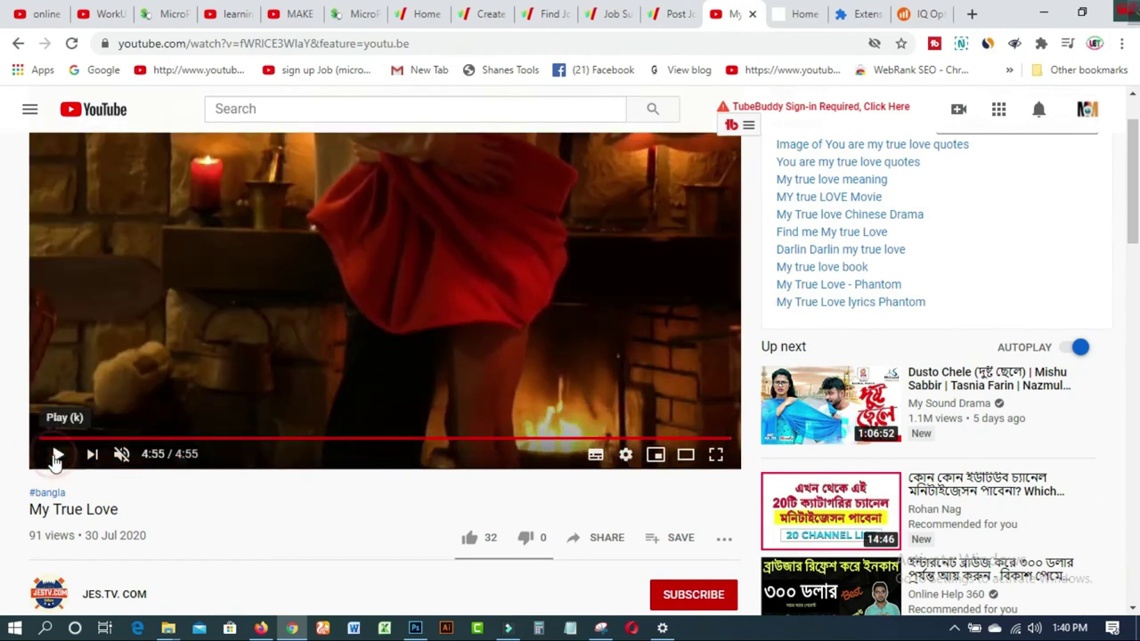
# Like the My True Love video and subscribe to the JES.TV.COM channel
pyautogui.scroll(-2, 364, 489)
pyautogui.click(468, 372)
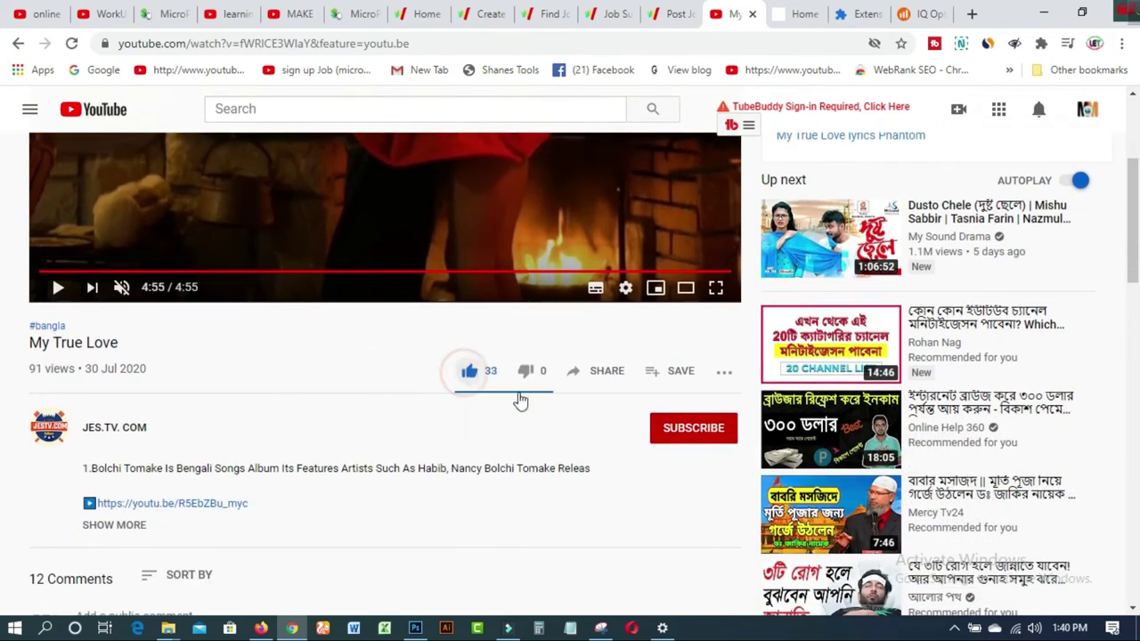
pyautogui.click(683, 430)
pyautogui.scroll(-1, 696, 490)
pyautogui.scroll(3, 696, 490)
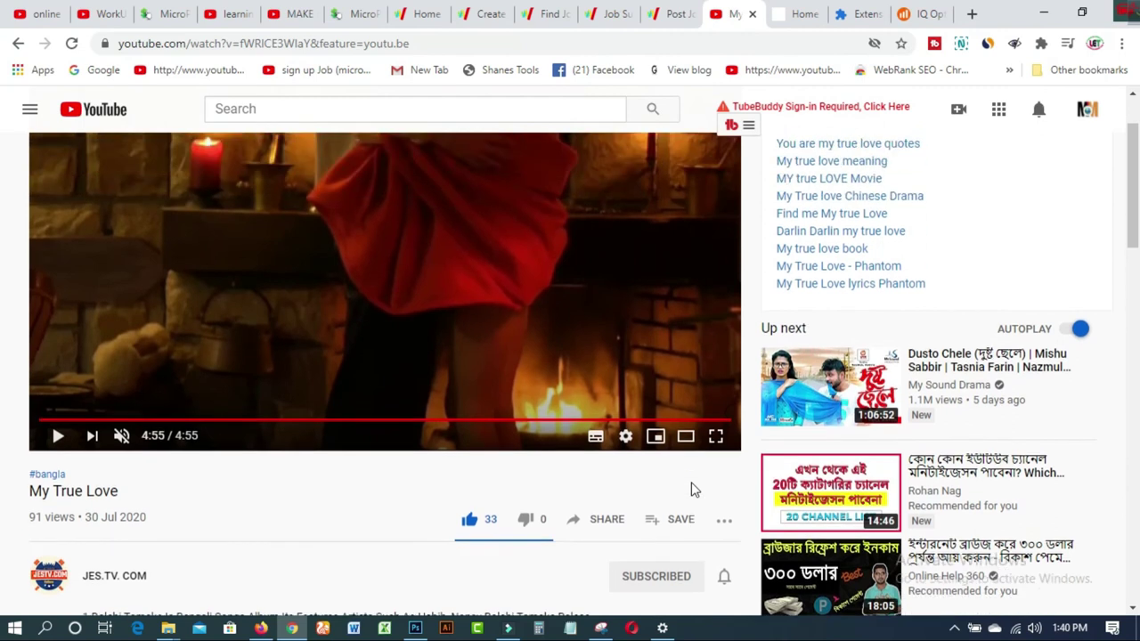
pyautogui.scroll(-1, 696, 490)
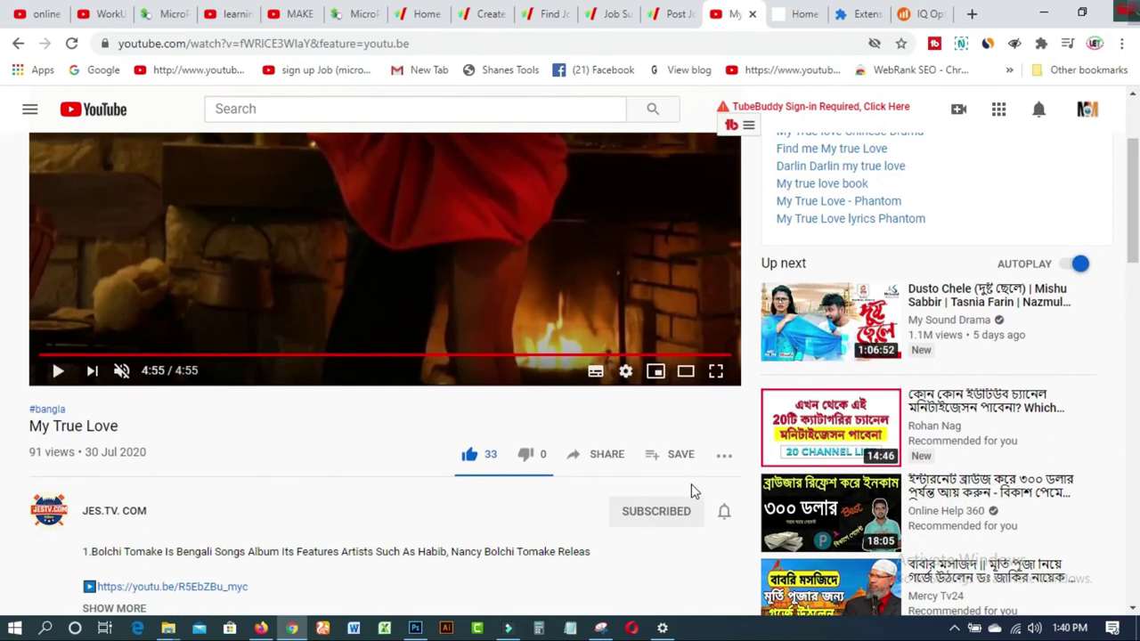
pyautogui.scroll(2, 691, 484)
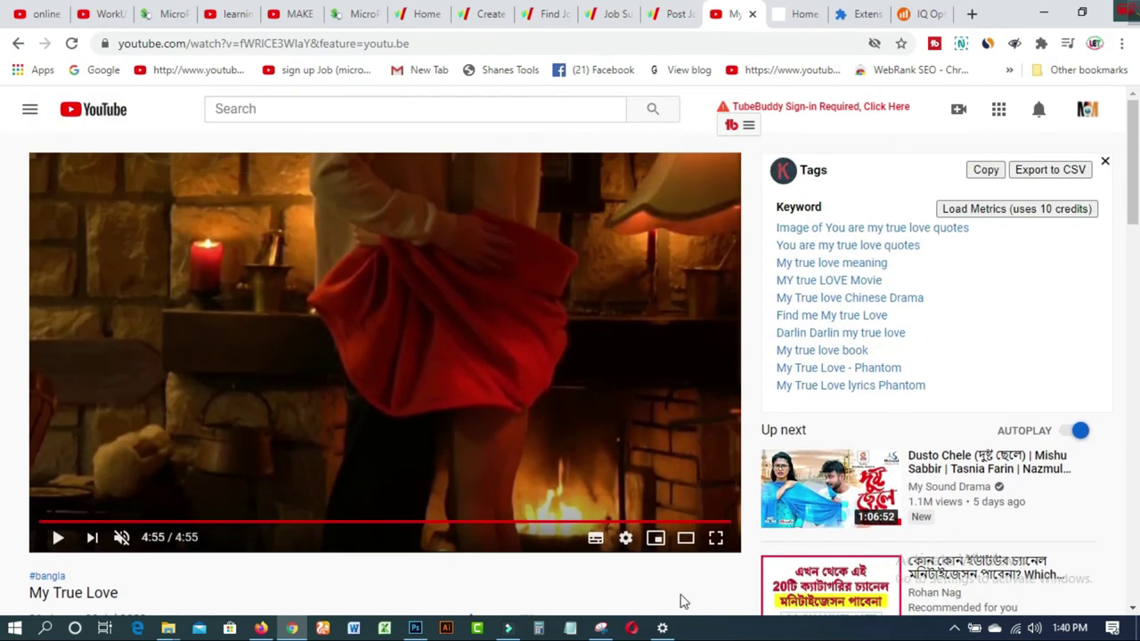
# Open Snipping Tool and capture a rectangular snip of nearly the whole screen showing the YouTube video page
pyautogui.moveTo(604, 627)
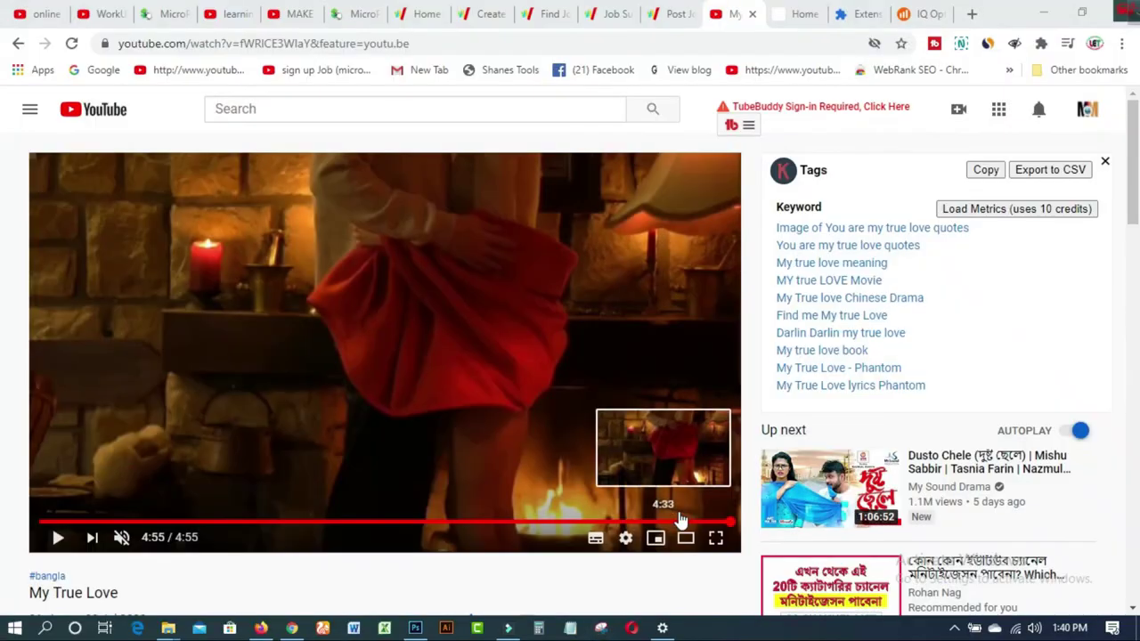
pyautogui.rightClick(604, 631)
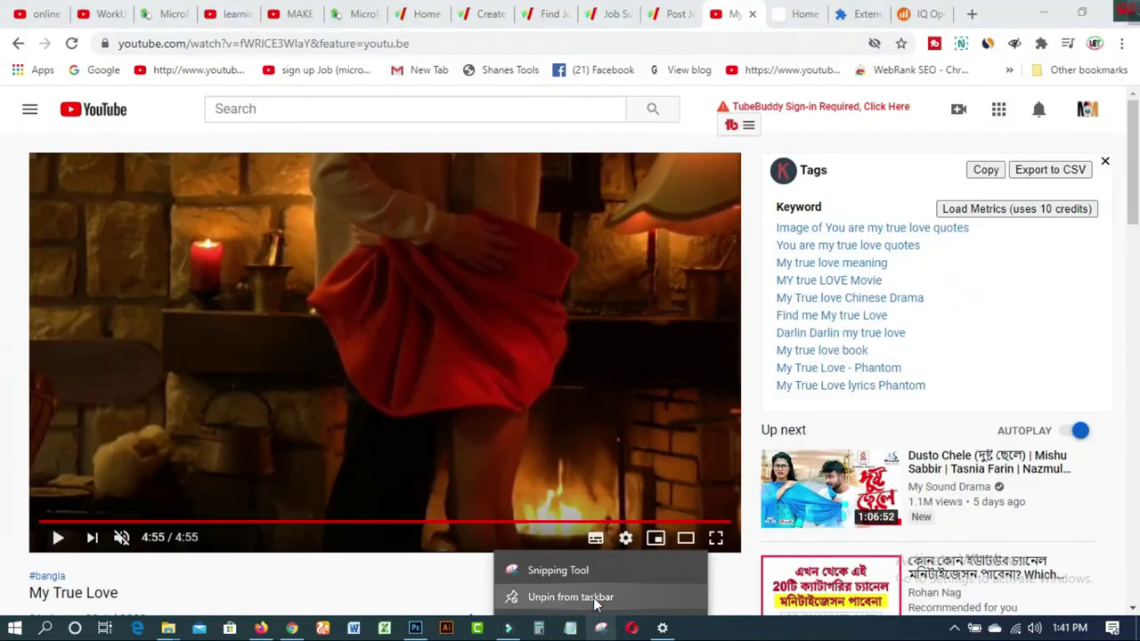
pyautogui.click(596, 578)
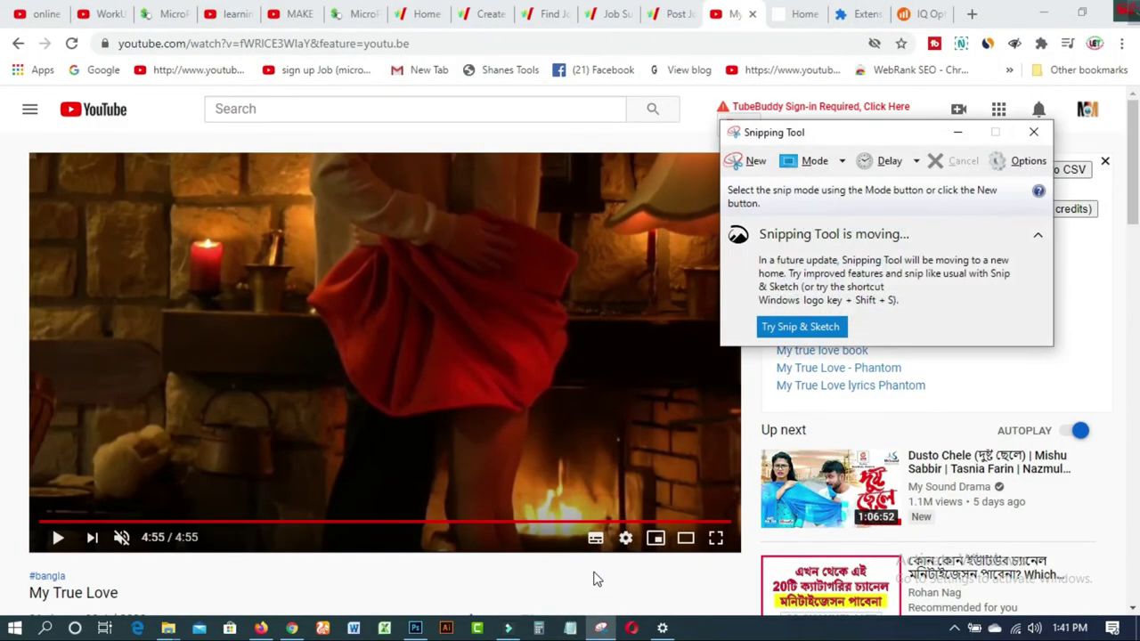
pyautogui.click(842, 161)
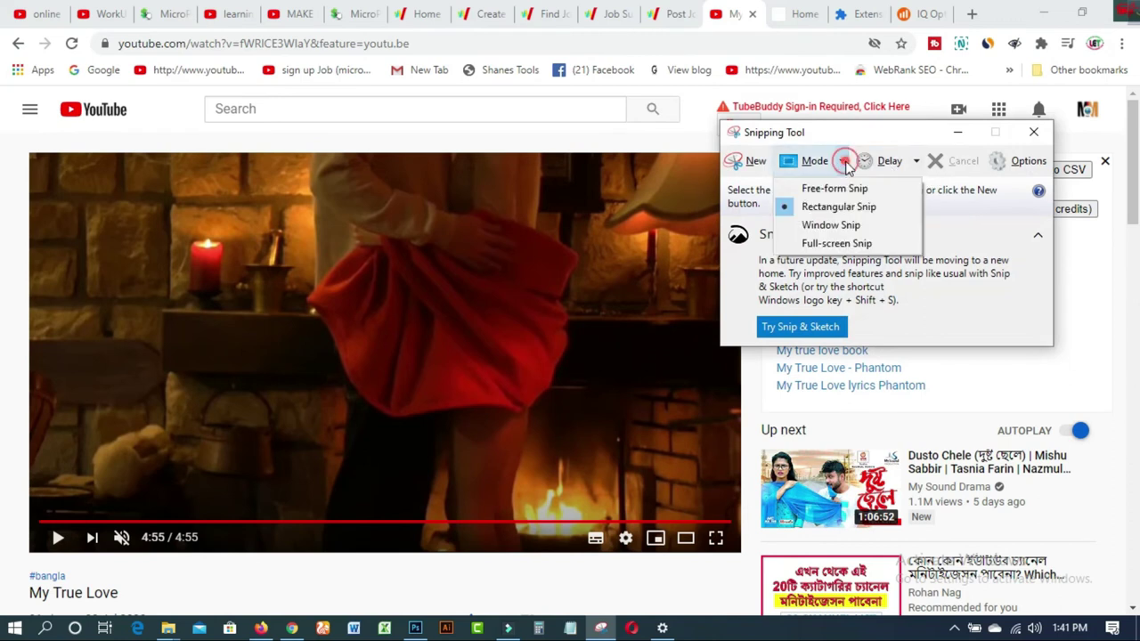
pyautogui.click(838, 207)
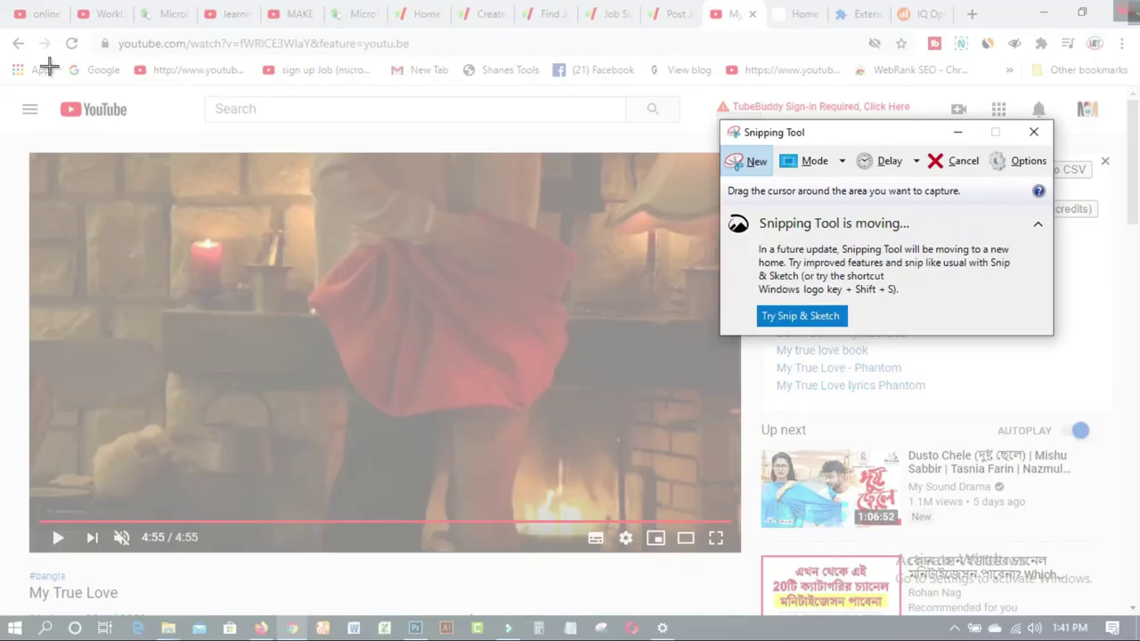
pyautogui.moveTo(3, 26); pyautogui.dragTo(1139, 640)
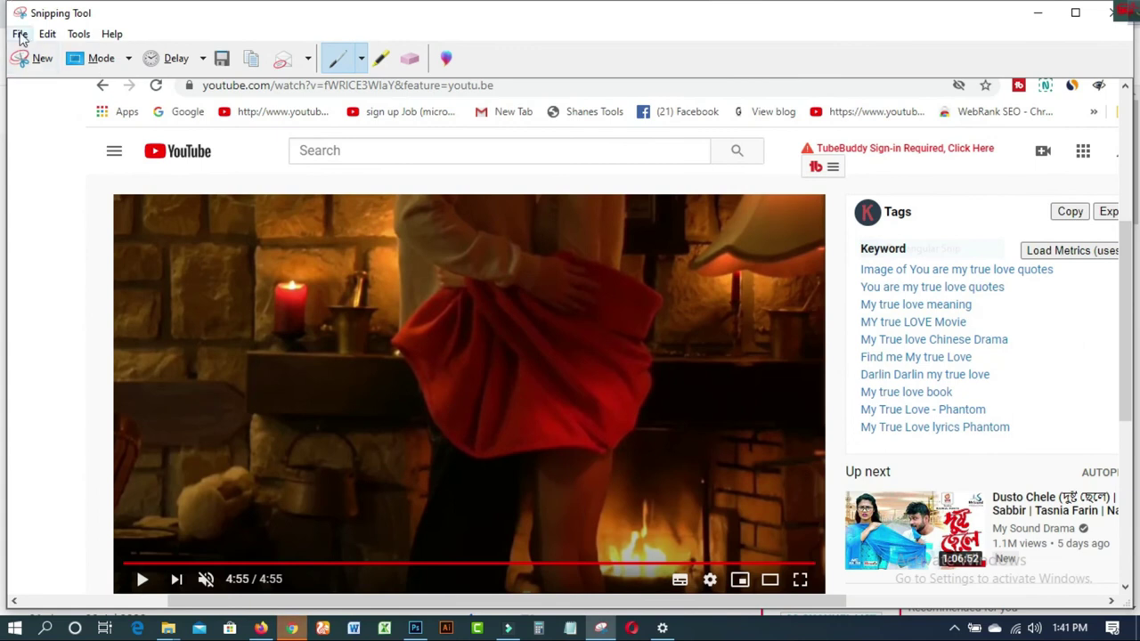
# Save the snip to the Desktop as a JPEG file named 11 and minimize Snipping Tool
pyautogui.click(20, 33)
pyautogui.click(36, 79)
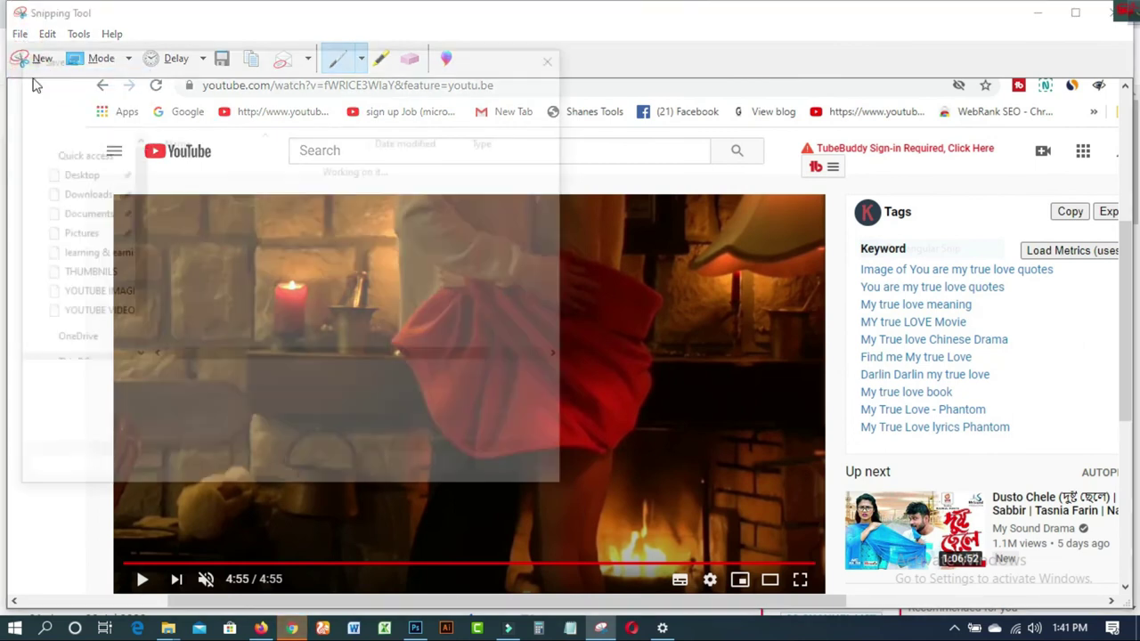
pyautogui.write('11')
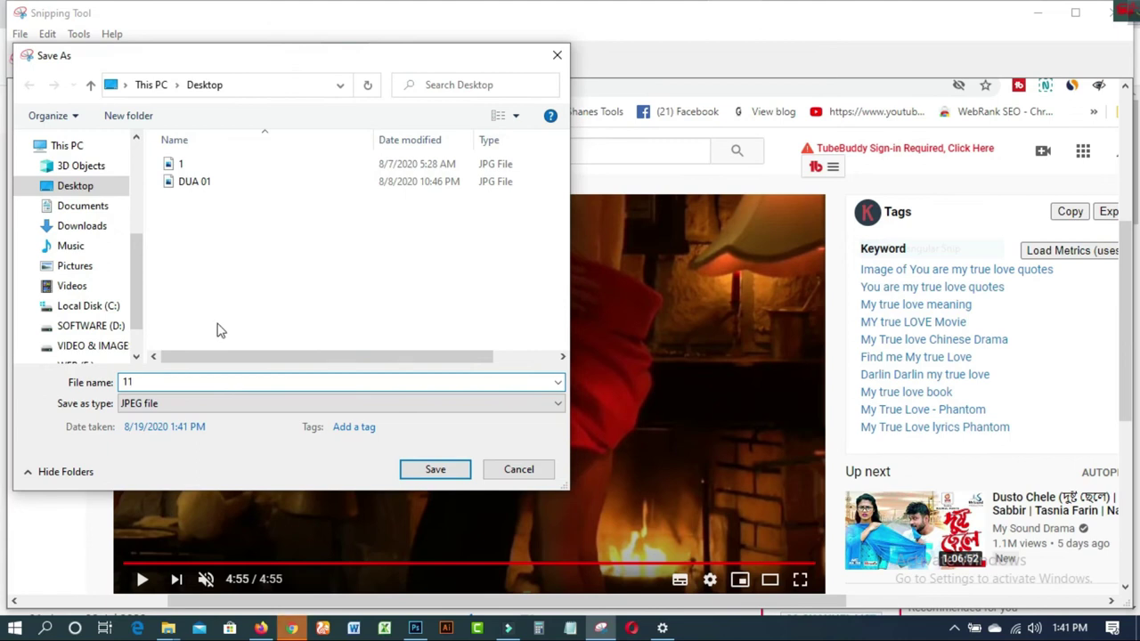
pyautogui.press('Return')
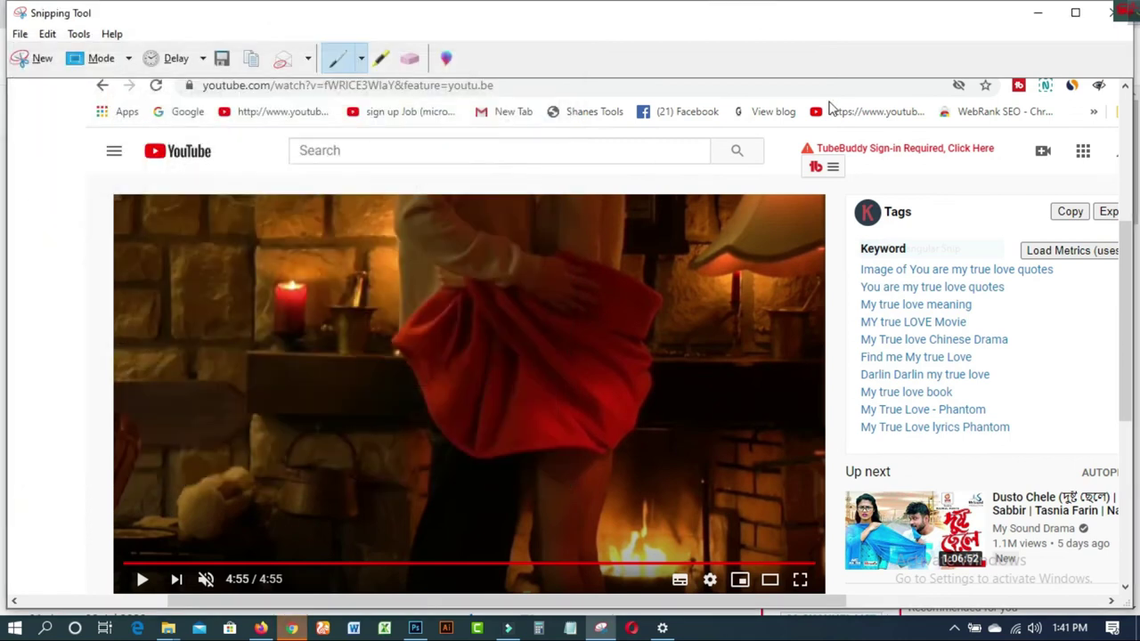
pyautogui.click(1037, 19)
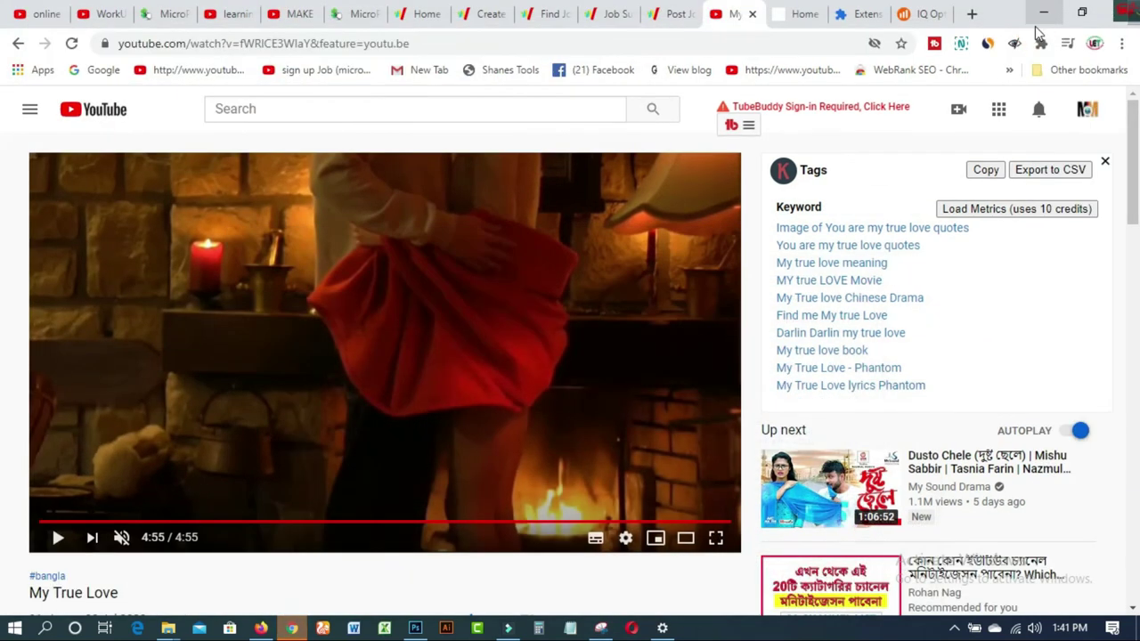
# Return to the Watching YouTube videos job in WorkUpJob and attach the Desktop image 11 as screenshot proof #1
pyautogui.click(674, 20)
pyautogui.click(607, 19)
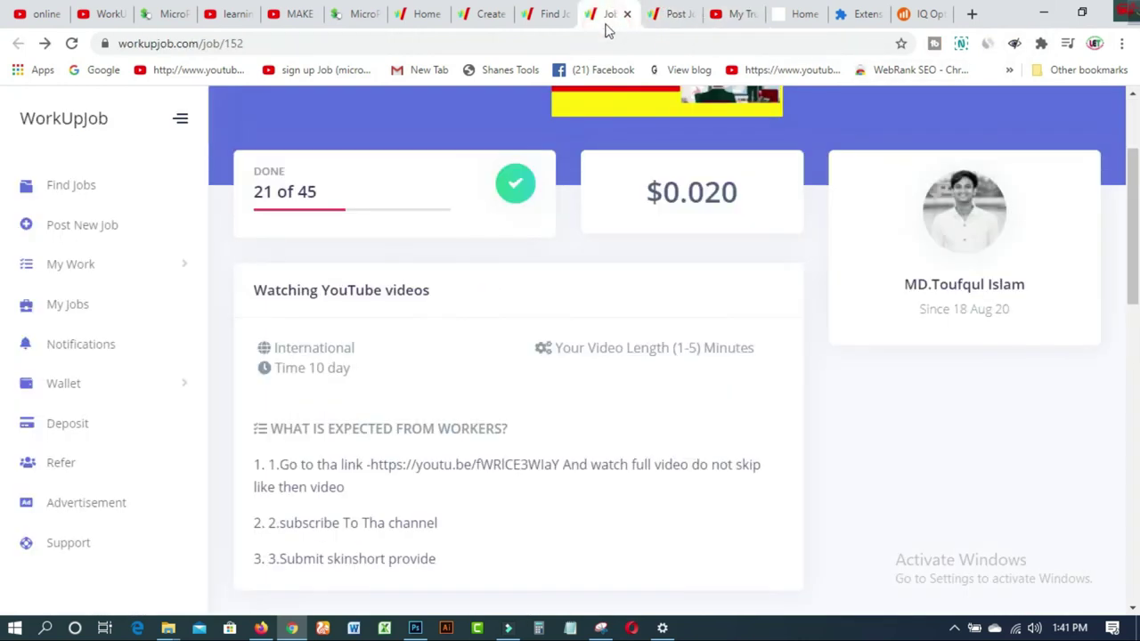
pyautogui.scroll(-2, 637, 385)
pyautogui.scroll(-1, 637, 392)
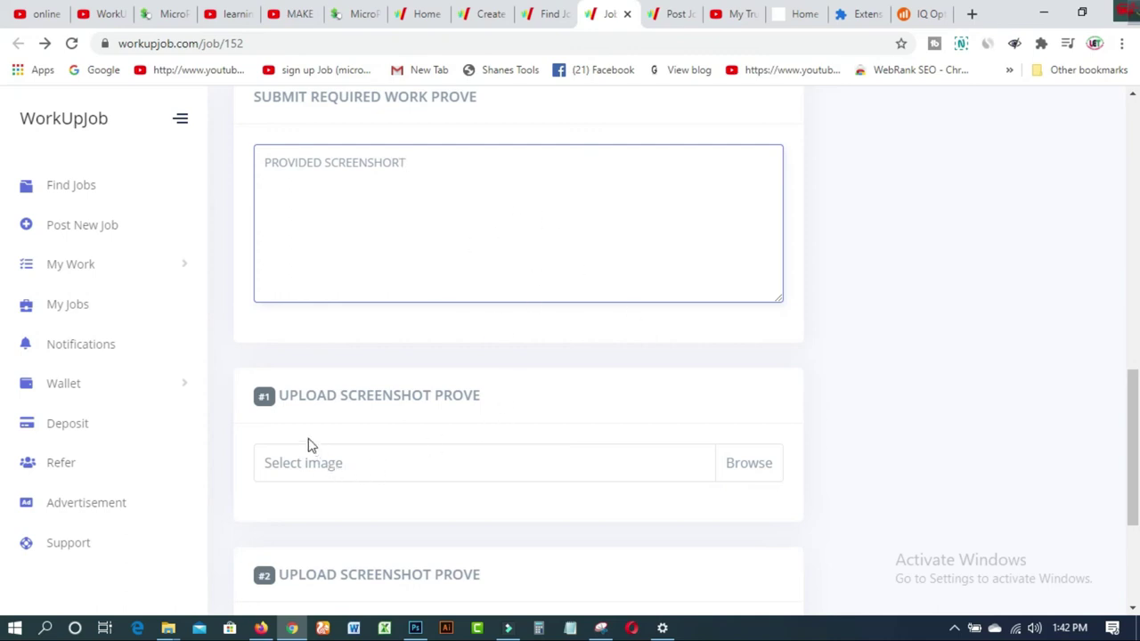
pyautogui.click(318, 465)
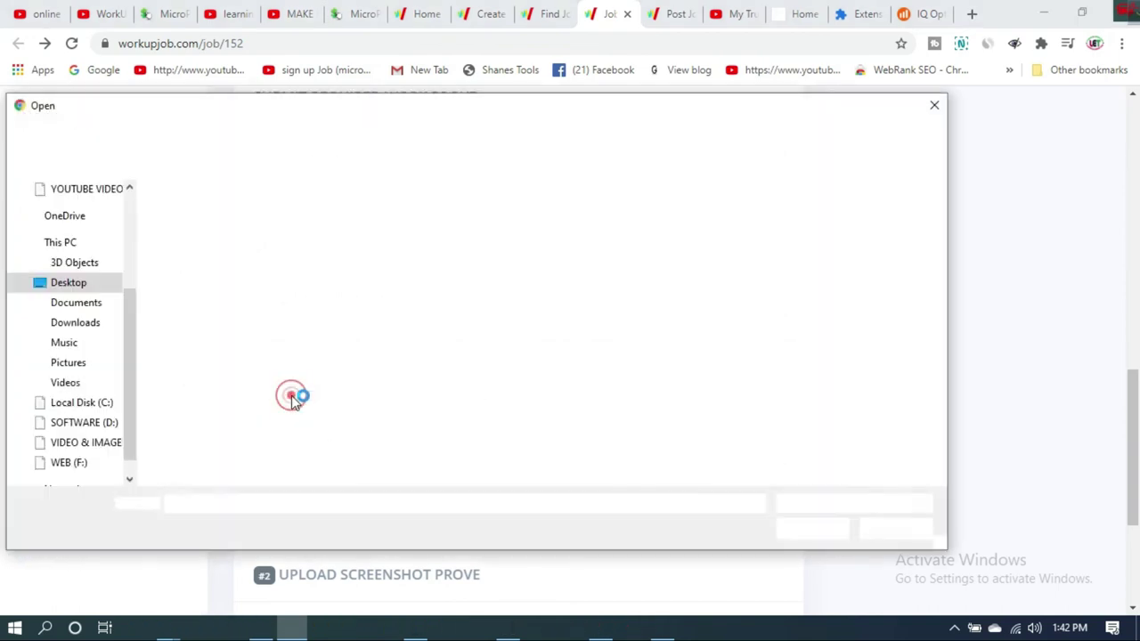
pyautogui.click(170, 230)
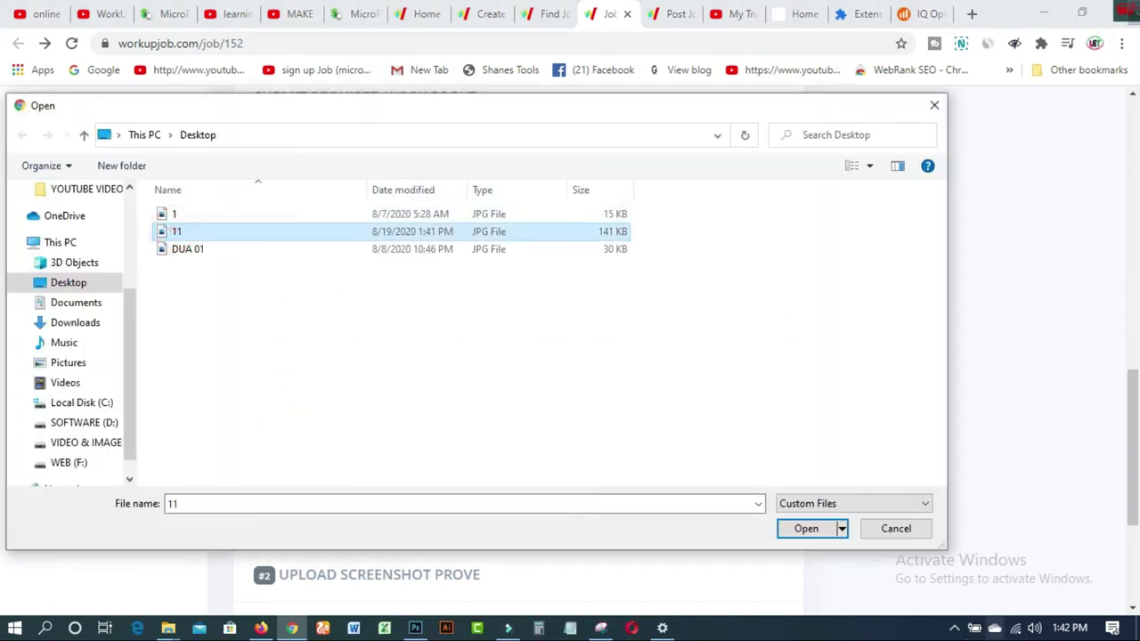
pyautogui.click(804, 530)
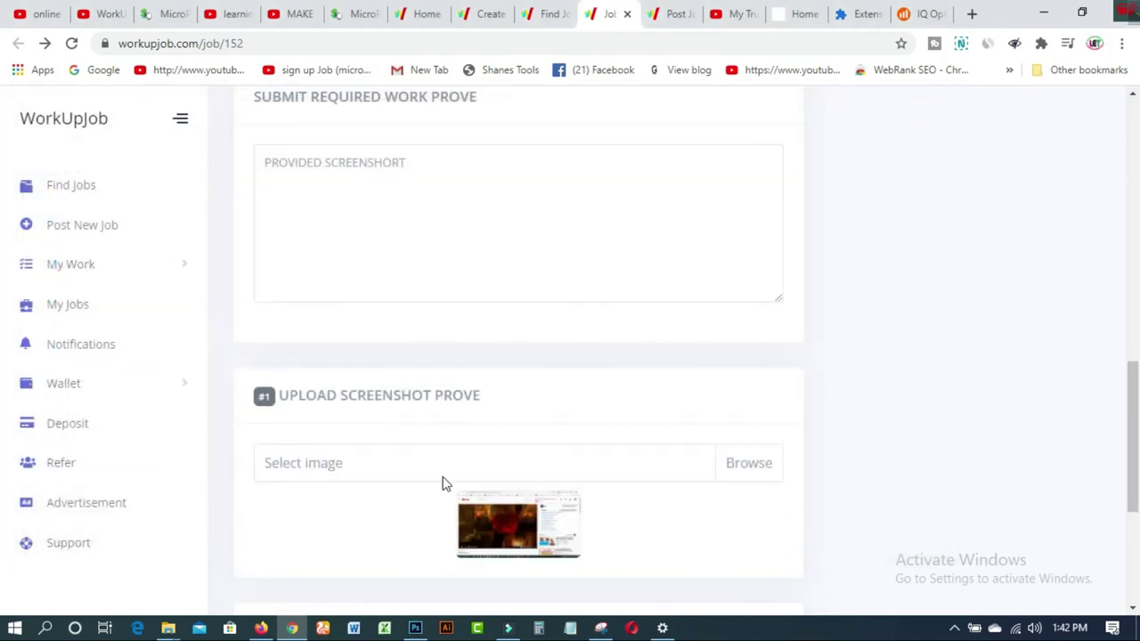
# Try to submit the work proof for the Watching YouTube videos job and check the job's status
pyautogui.scroll(-4, 618, 504)
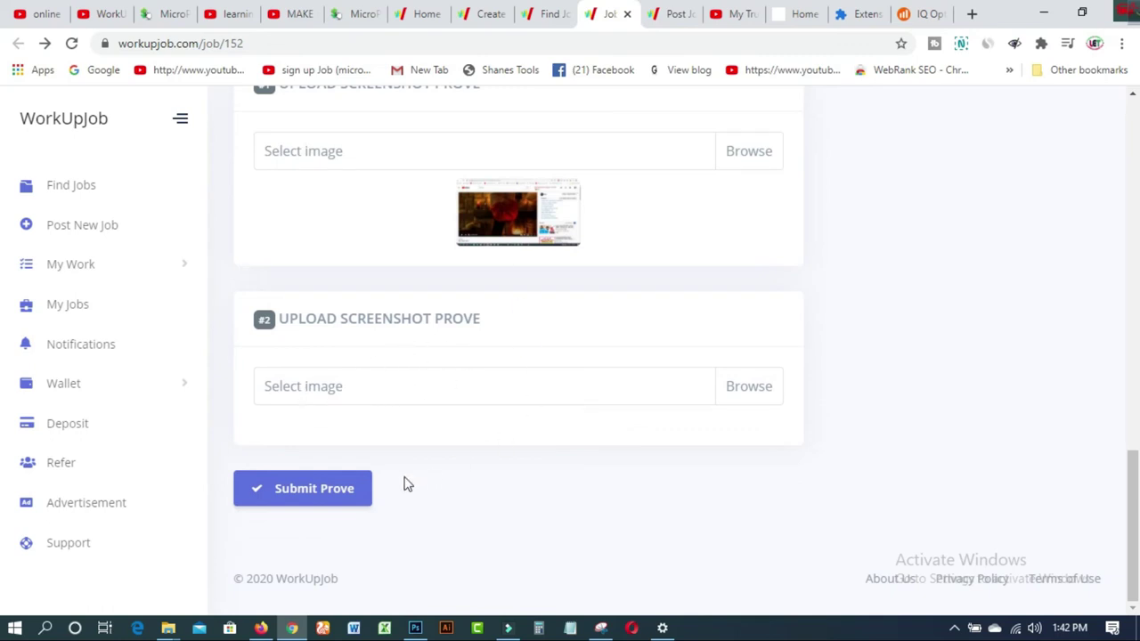
pyautogui.click(324, 495)
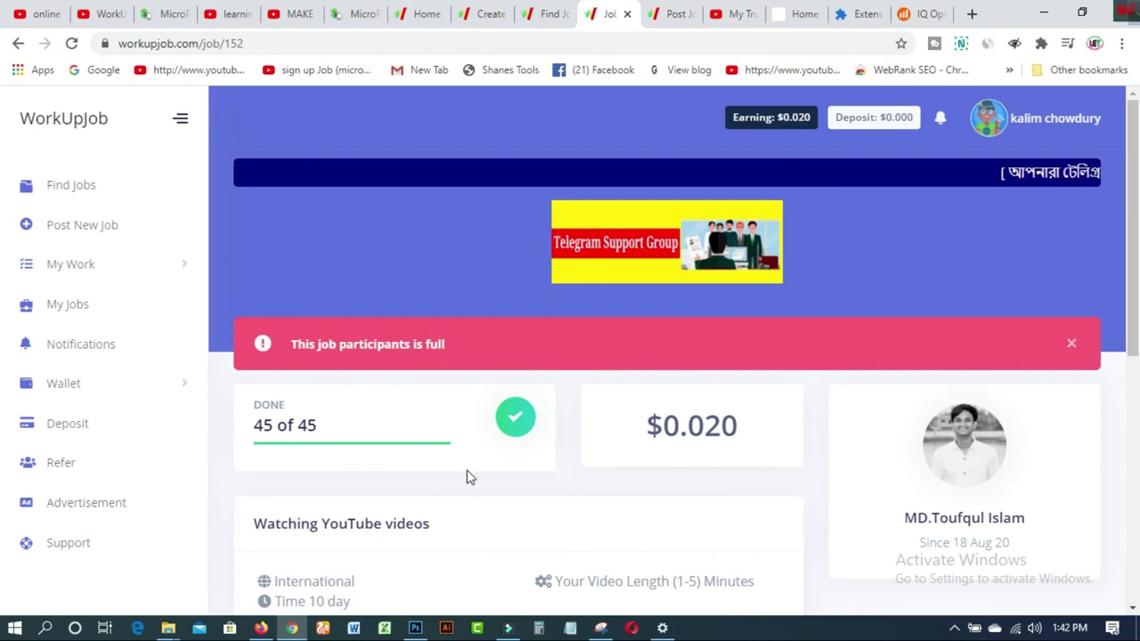
pyautogui.scroll(-2, 467, 472)
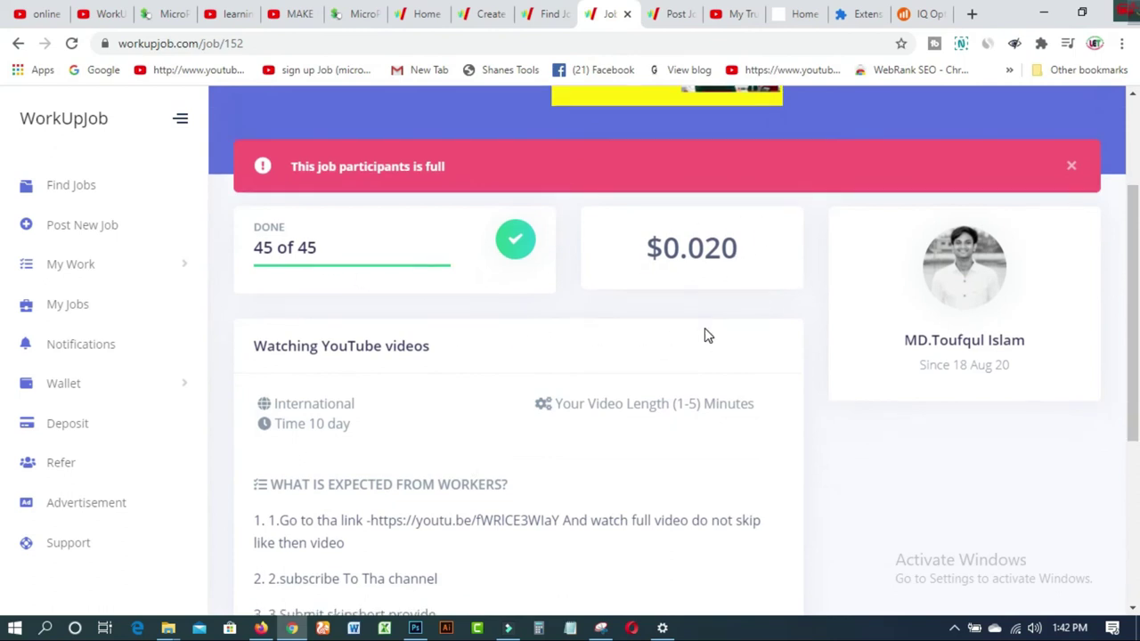
pyautogui.scroll(2, 705, 331)
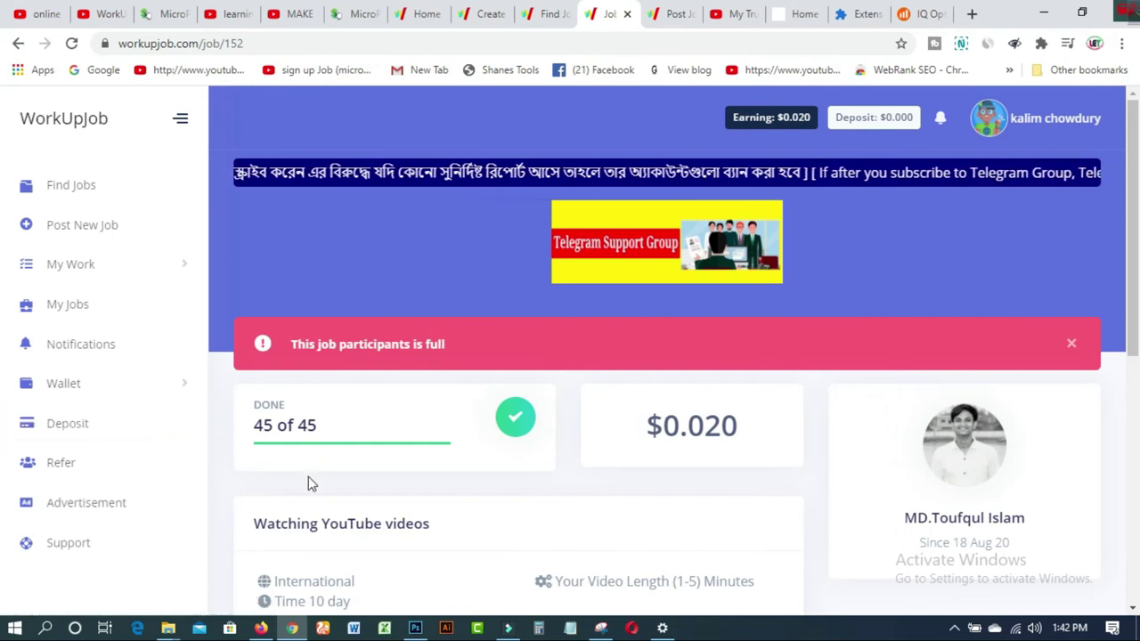
# Open the wallet's Withdraw page and look over its payment methods and the account and amount fields
pyautogui.click(76, 391)
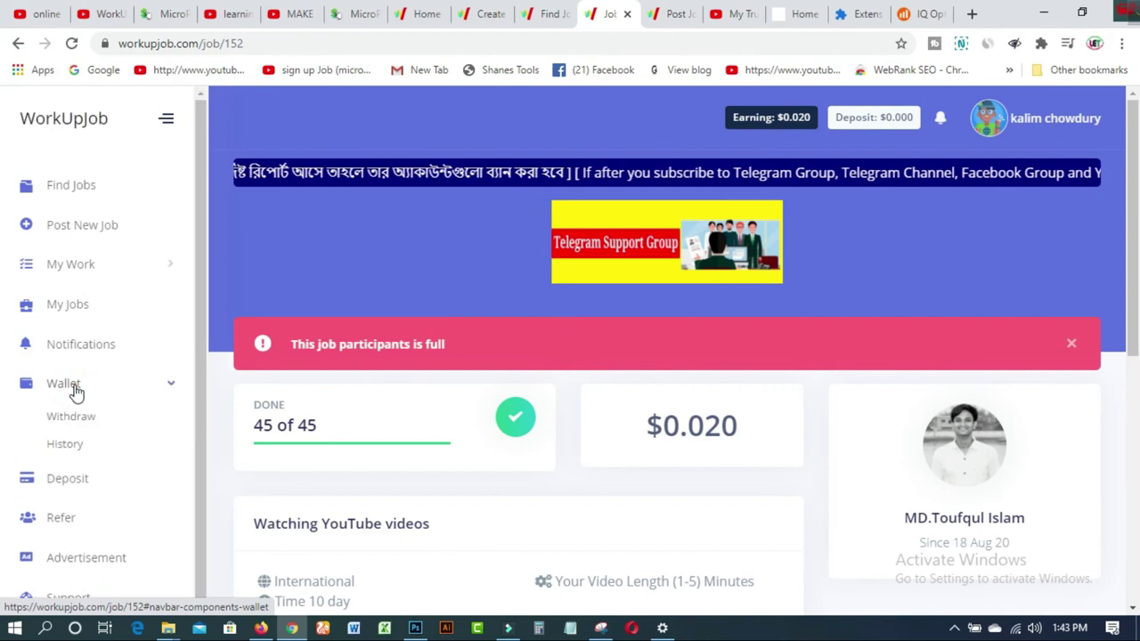
pyautogui.click(69, 423)
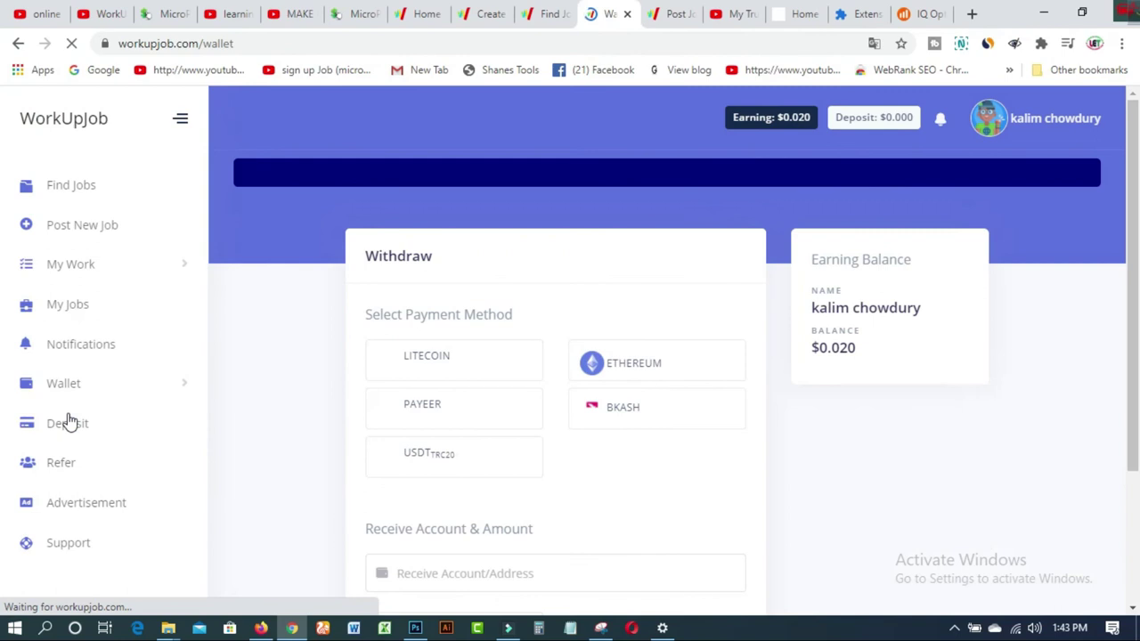
pyautogui.scroll(-2, 657, 472)
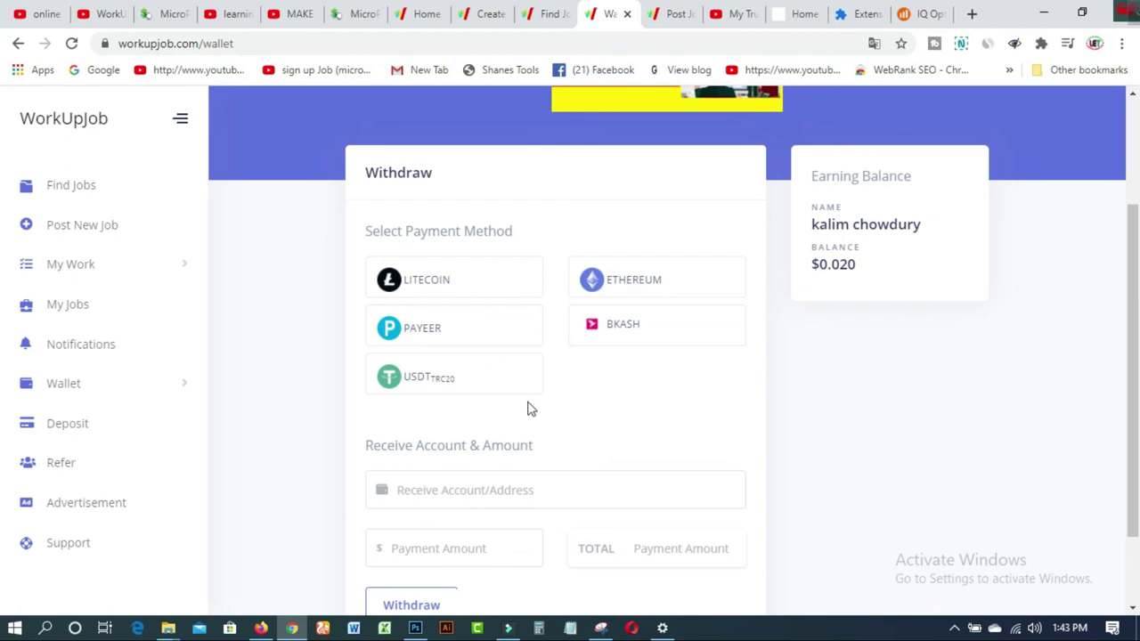
pyautogui.scroll(-1, 530, 405)
pyautogui.scroll(-1, 558, 395)
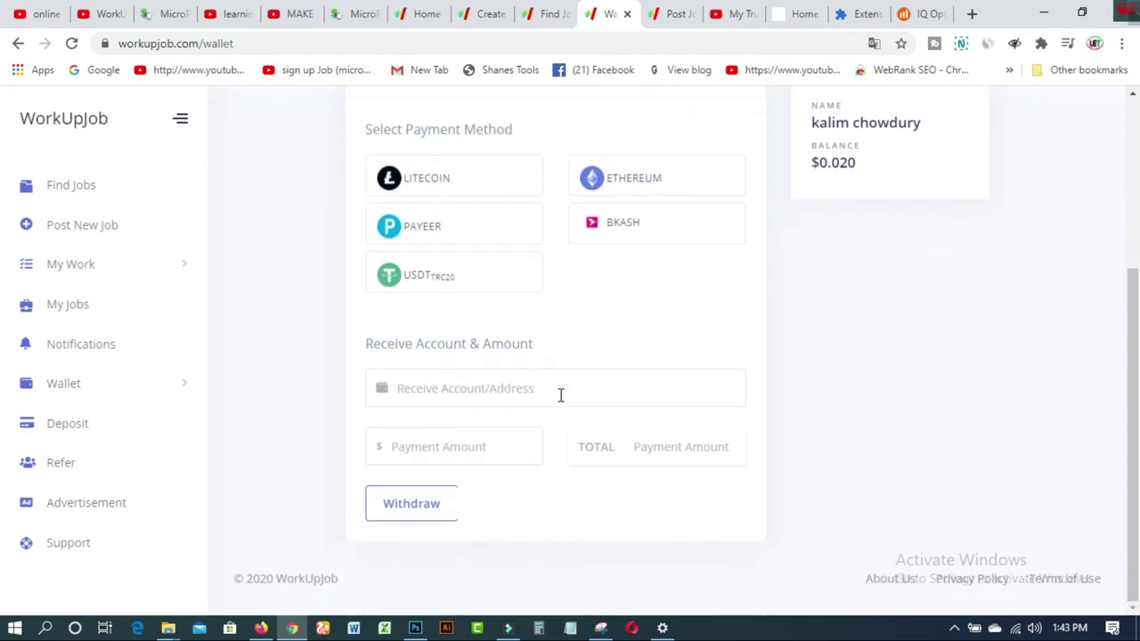
# Choose BKASH as the withdrawal method, check its minimum amount and fee, and select the receive account field
pyautogui.click(626, 227)
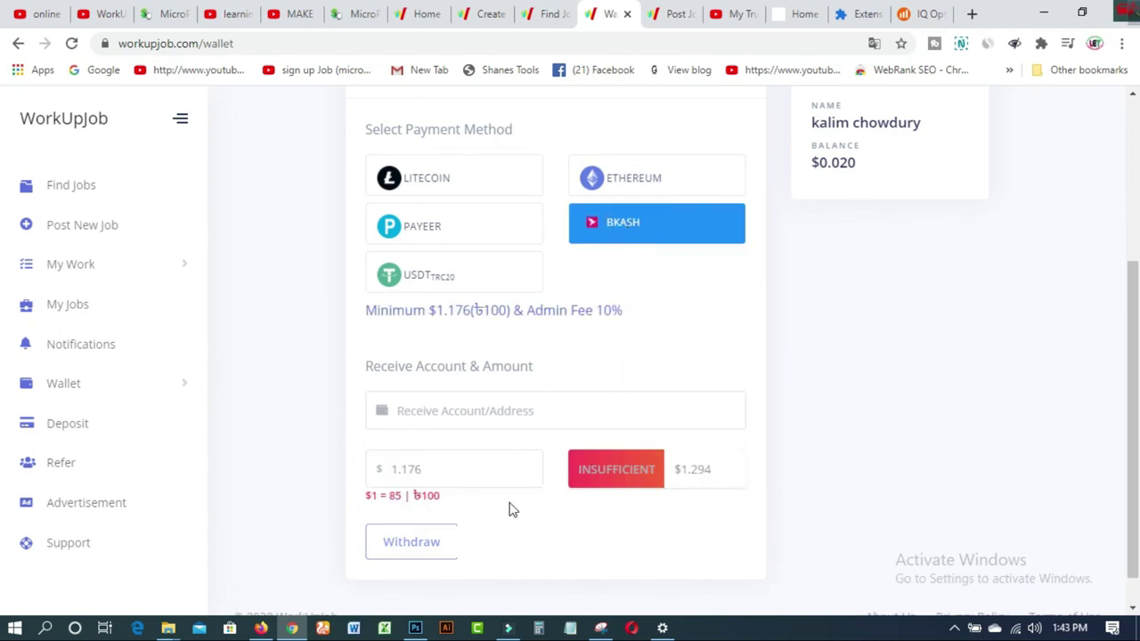
pyautogui.click(415, 470)
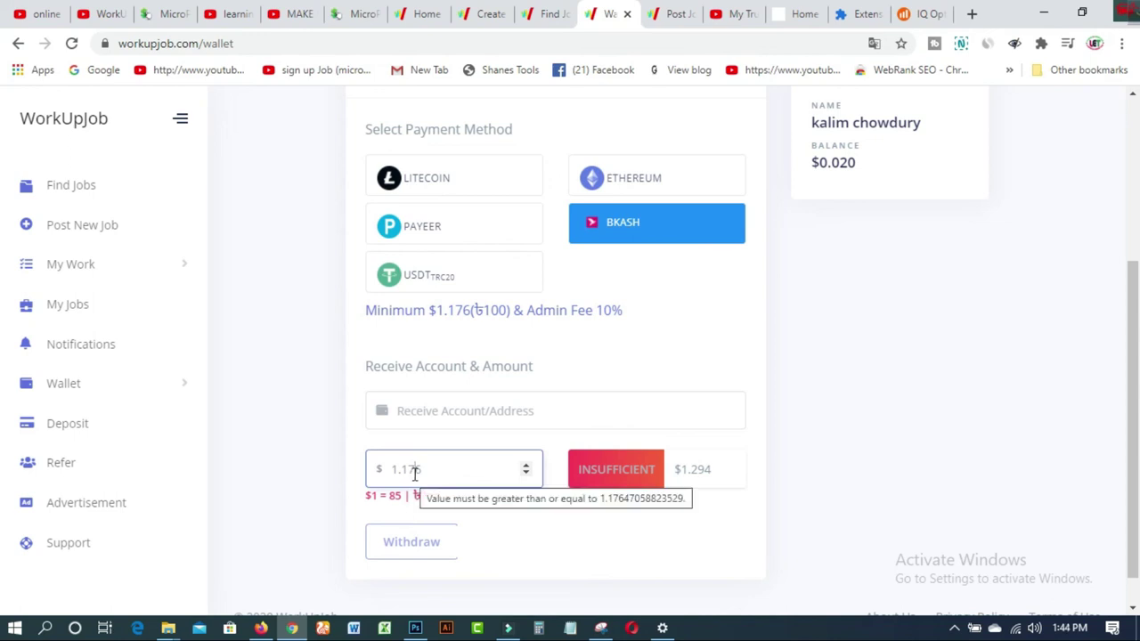
pyautogui.scroll(3, 797, 397)
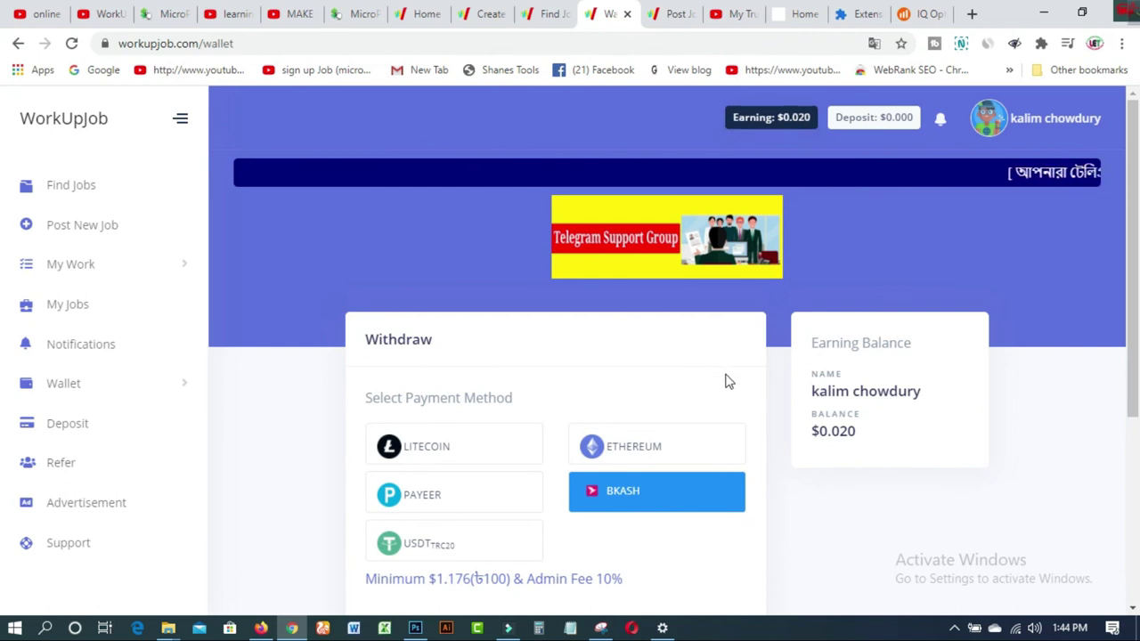
pyautogui.scroll(-4, 726, 382)
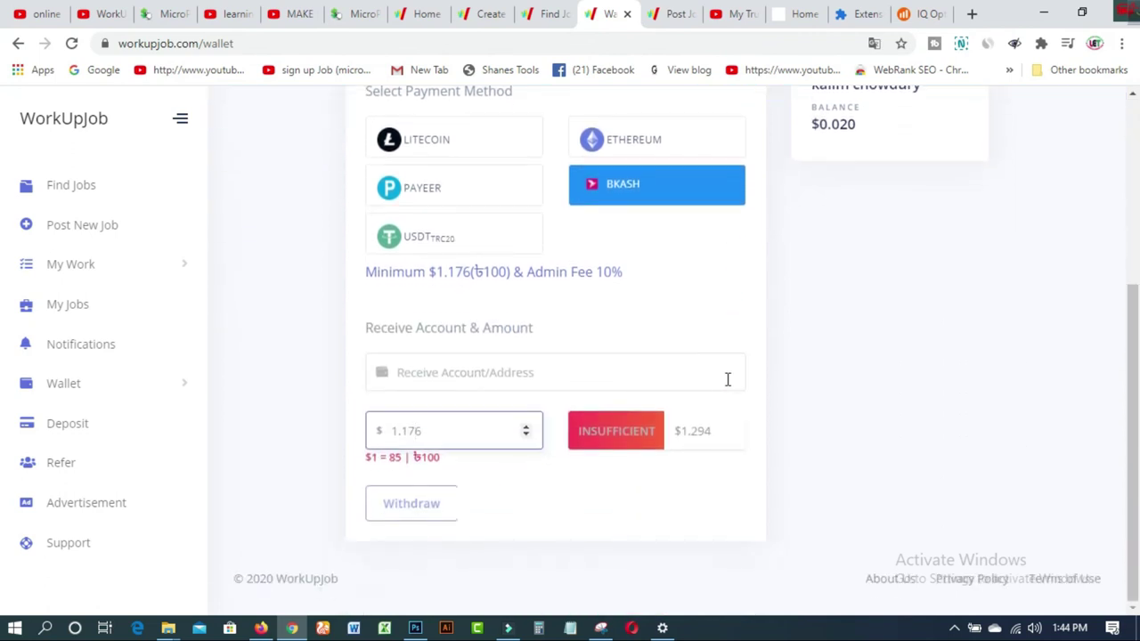
pyautogui.click(450, 373)
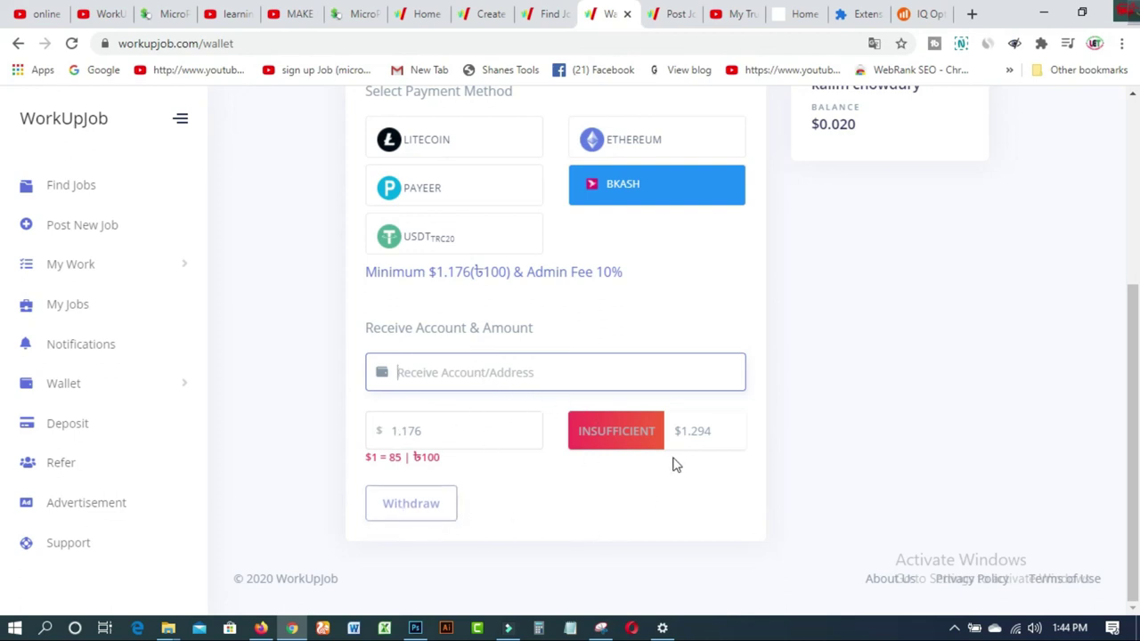
# Review the Withdraw page from the earning balance to the BKASH minimum, fee, receive account and amount fields
pyautogui.scroll(4, 674, 460)
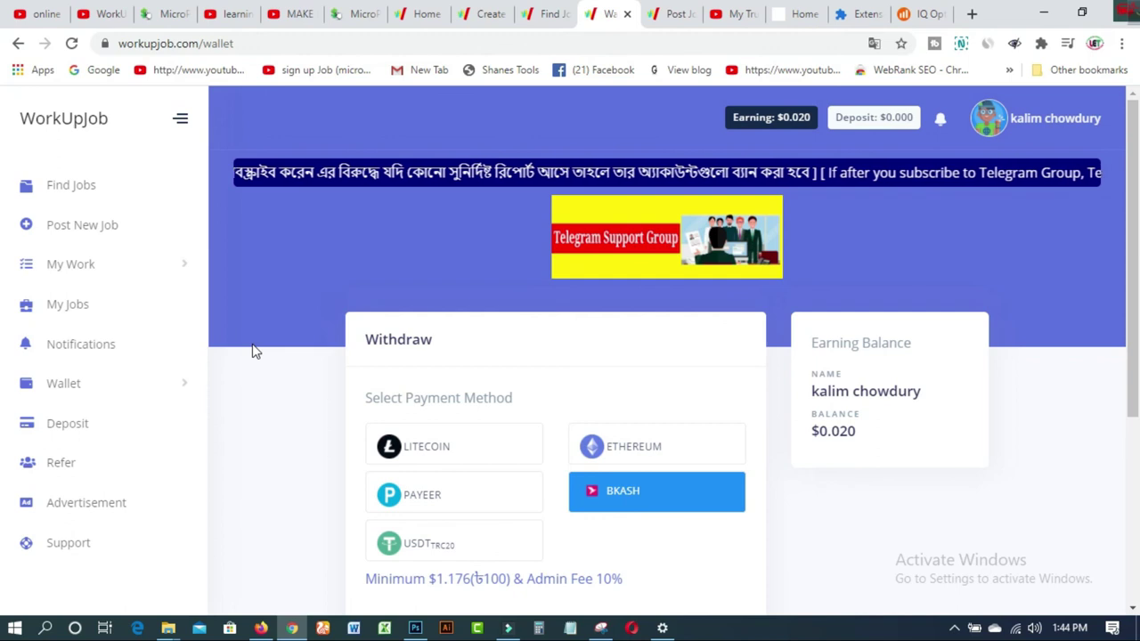
pyautogui.scroll(-2, 252, 352)
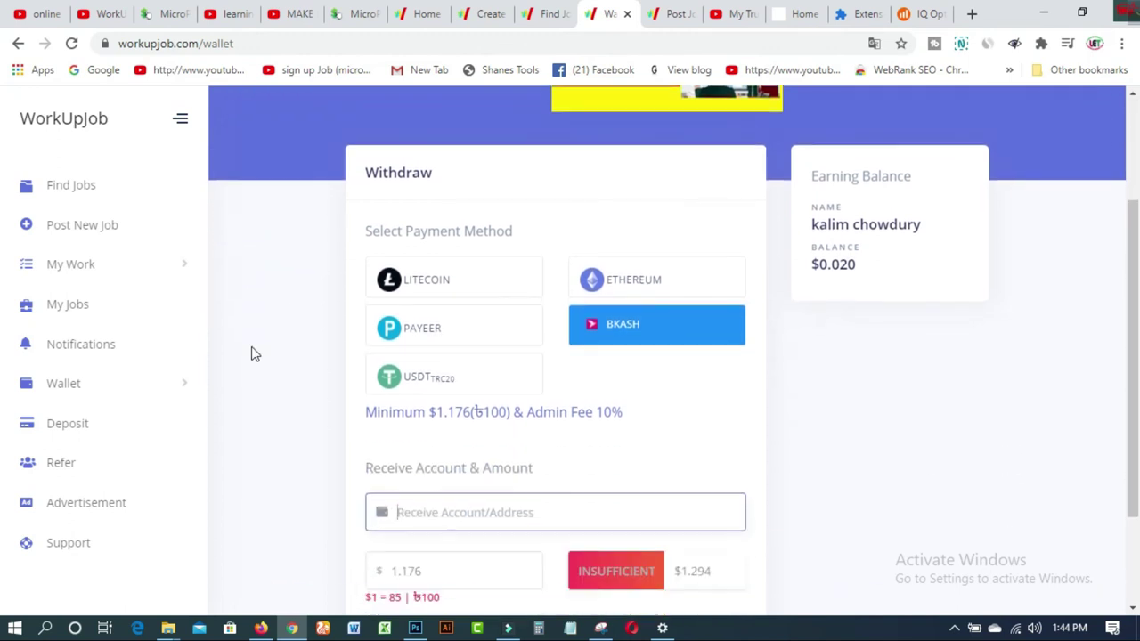
pyautogui.scroll(-2, 252, 355)
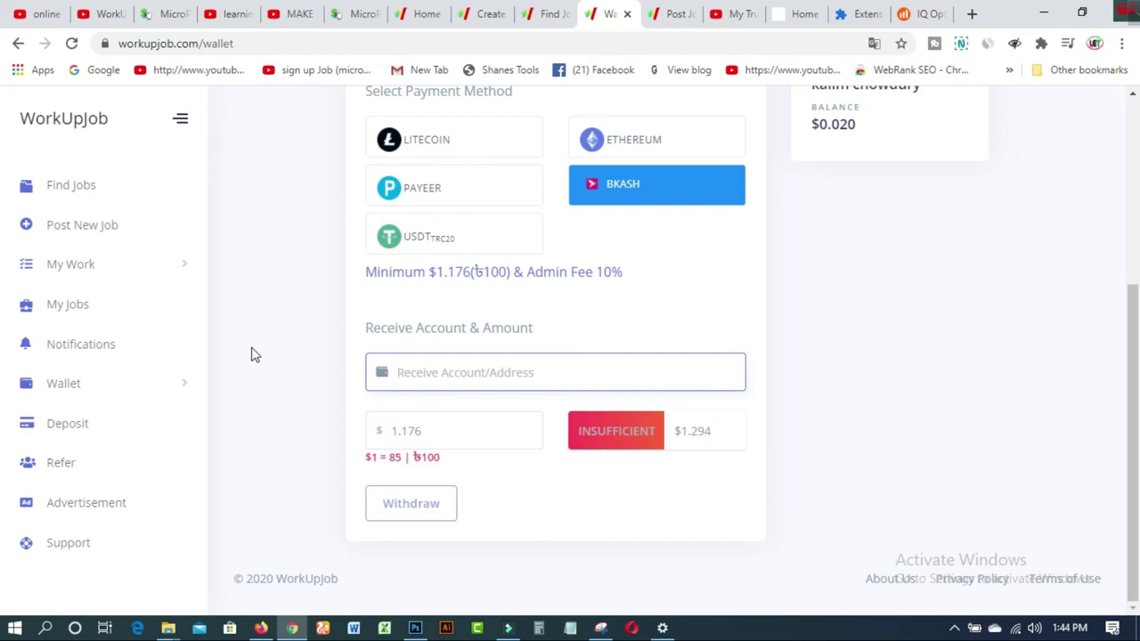
# Switch to YouTube and view the learning & earning tube channel page, followed by the already open MAKE MONEY ONLINE channel page
pyautogui.click(230, 13)
pyautogui.scroll(-1, 739, 345)
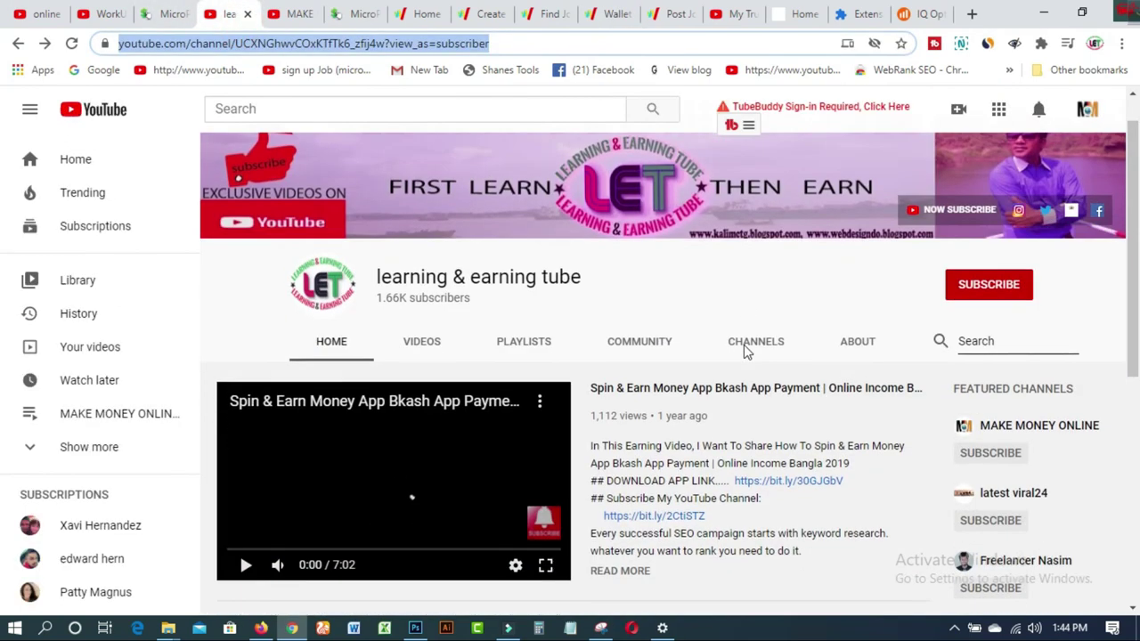
pyautogui.scroll(1, 1071, 293)
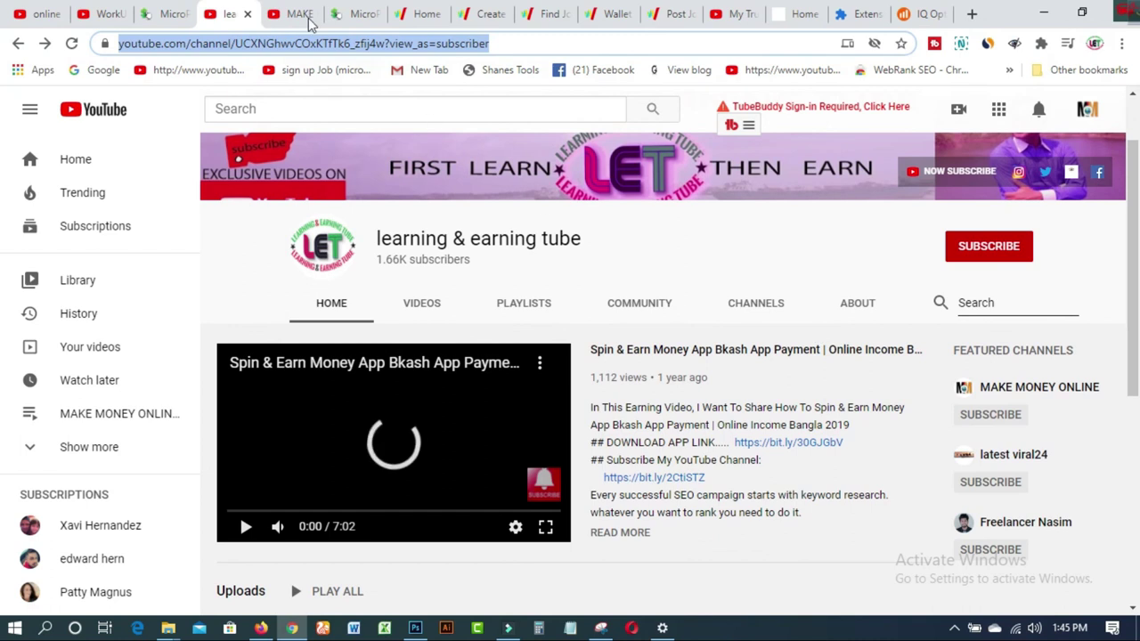
pyautogui.click(298, 14)
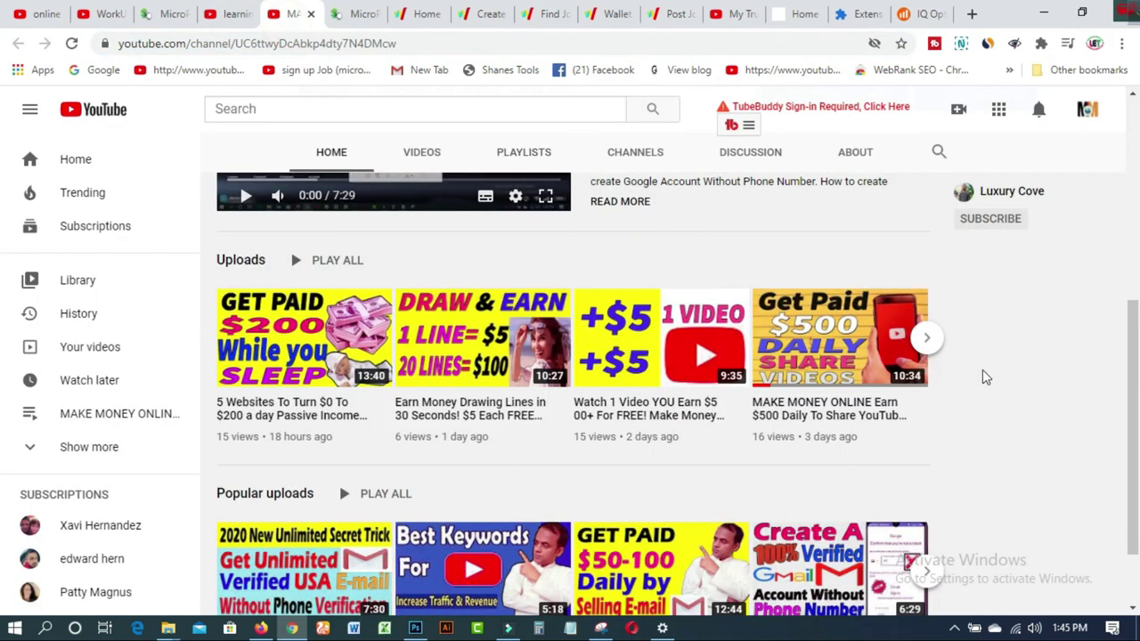